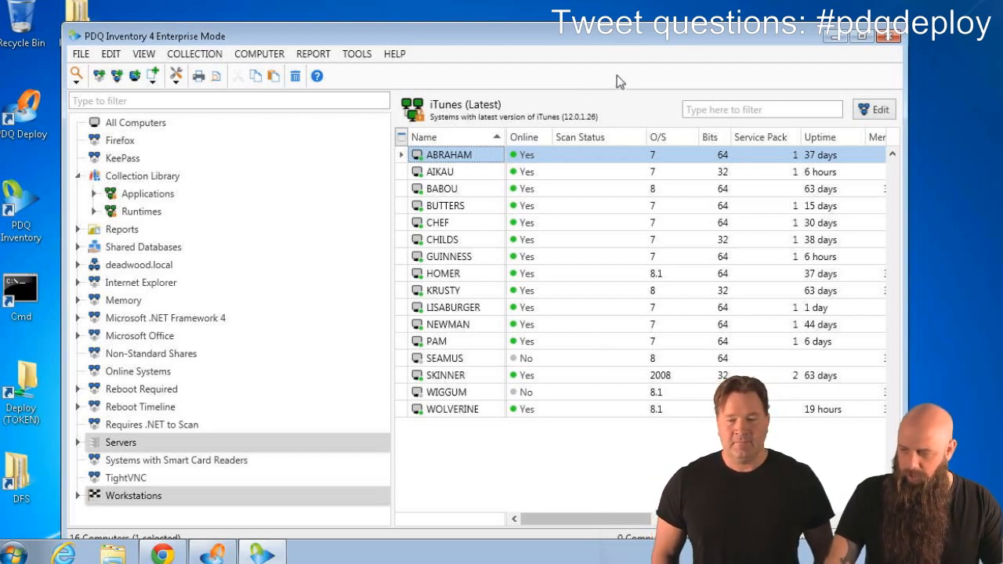
pyautogui.moveTo(586, 39); pyautogui.dragTo(589, 38)
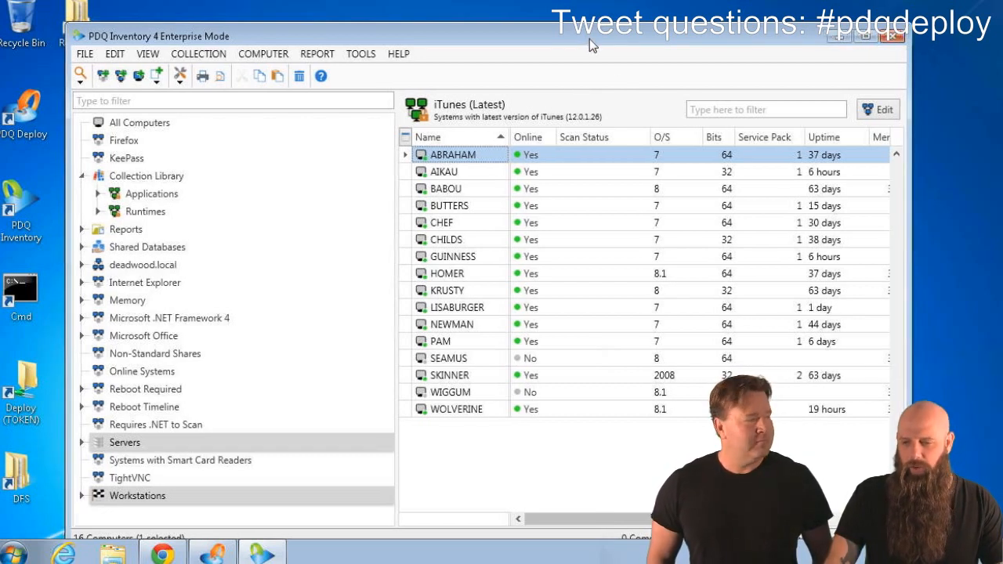
pyautogui.doubleClick(580, 41)
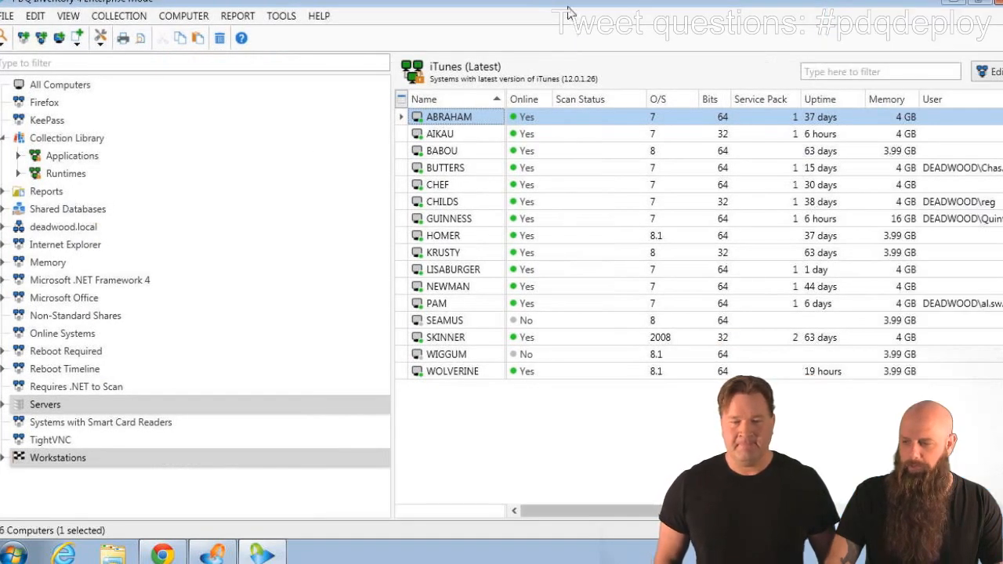
pyautogui.doubleClick(570, 11)
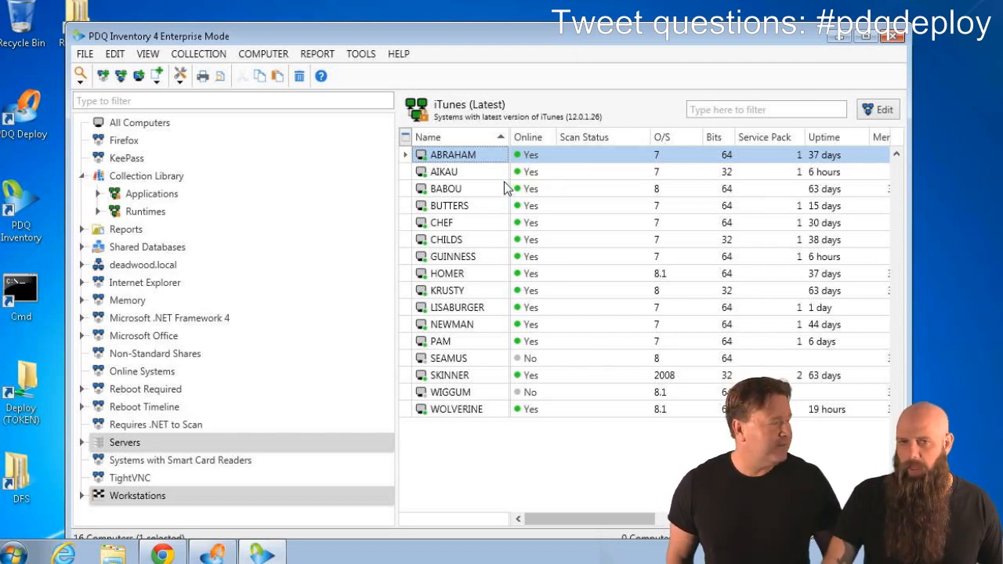
# Open computer ABRAHAM's installed applications and inspect the uninstall string of CDBurnerXP (64 bit).
pyautogui.doubleClick(473, 153)
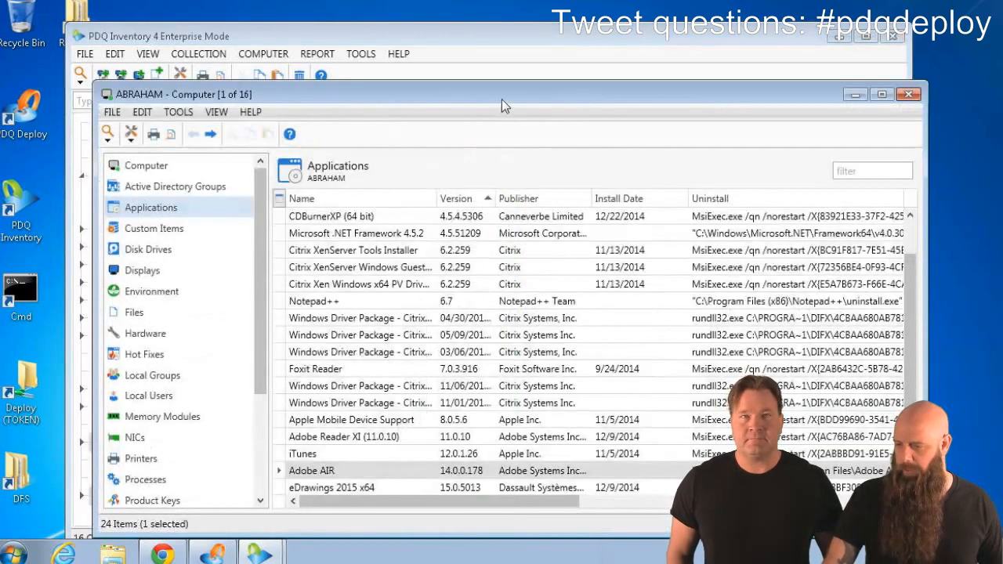
pyautogui.moveTo(502, 99); pyautogui.dragTo(500, 79)
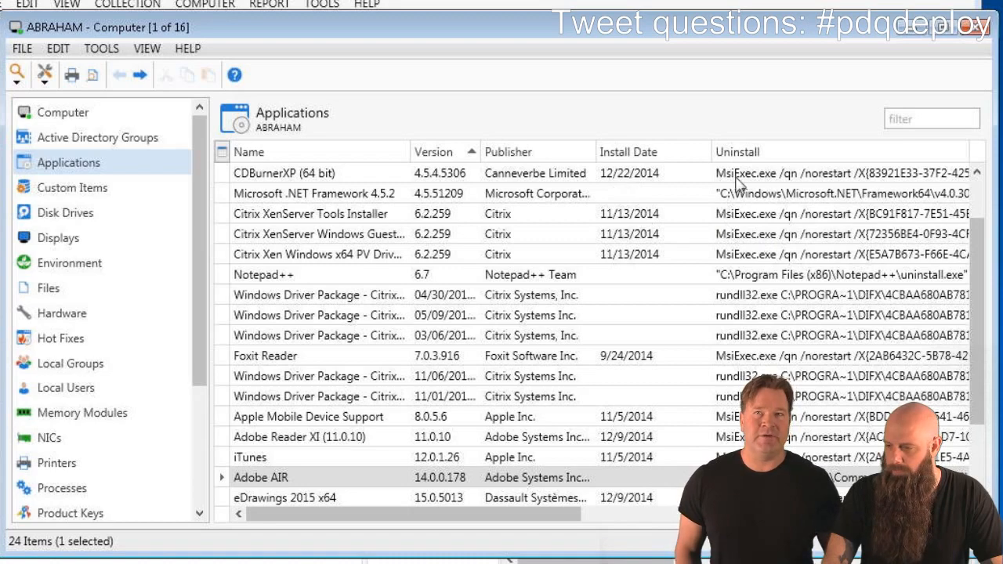
pyautogui.click(759, 179)
pyautogui.rightClick(757, 179)
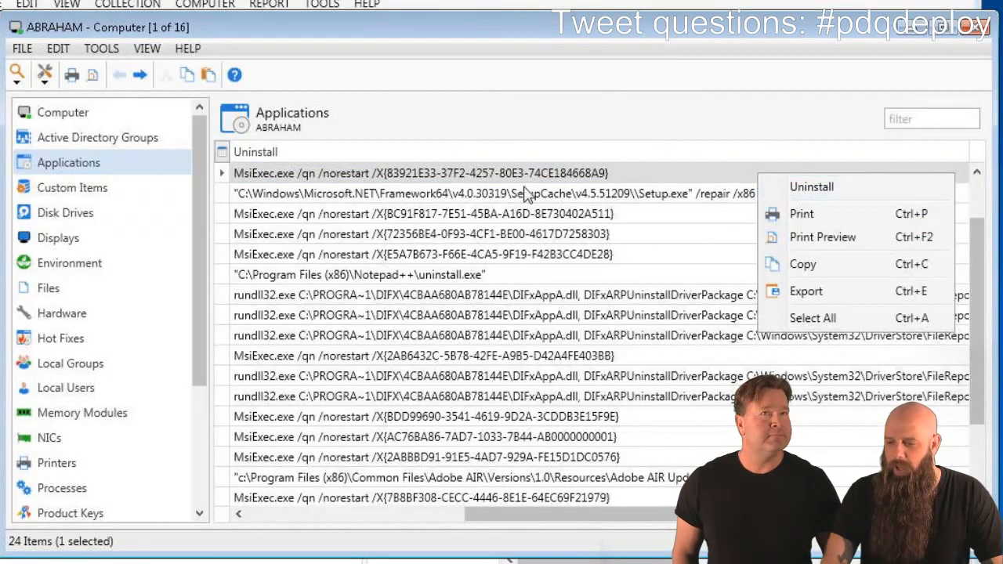
pyautogui.click(415, 515)
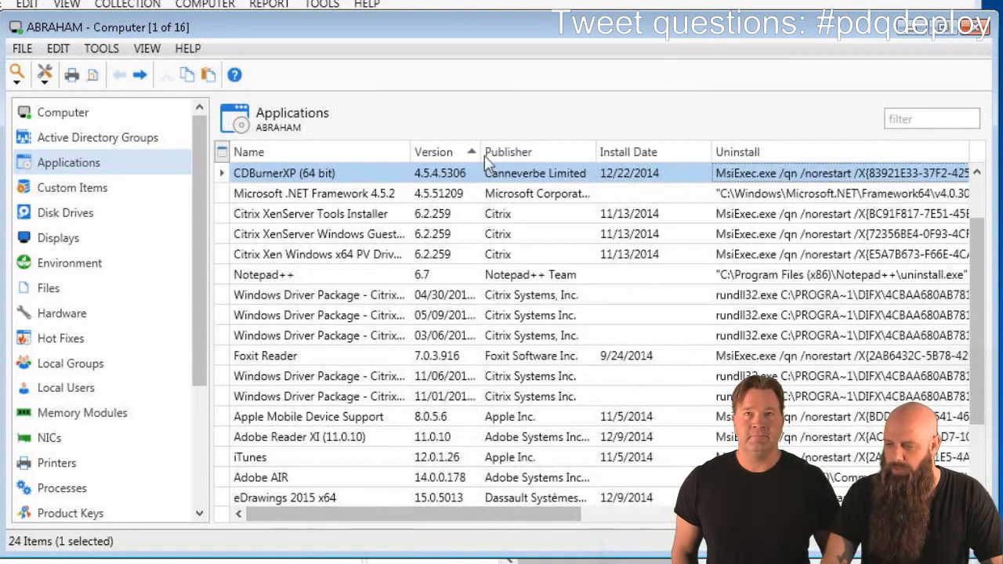
# Uninstall CDBurnerXP (64 bit) from ABRAHAM by running its MsiExec uninstall string as a remote command, and close the command window.
pyautogui.rightClick(447, 180)
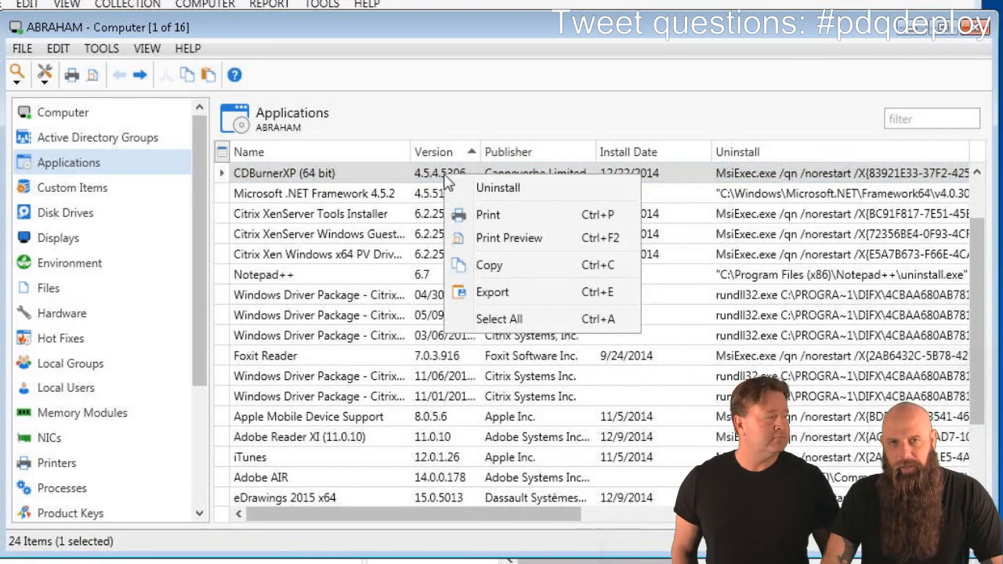
pyautogui.click(481, 188)
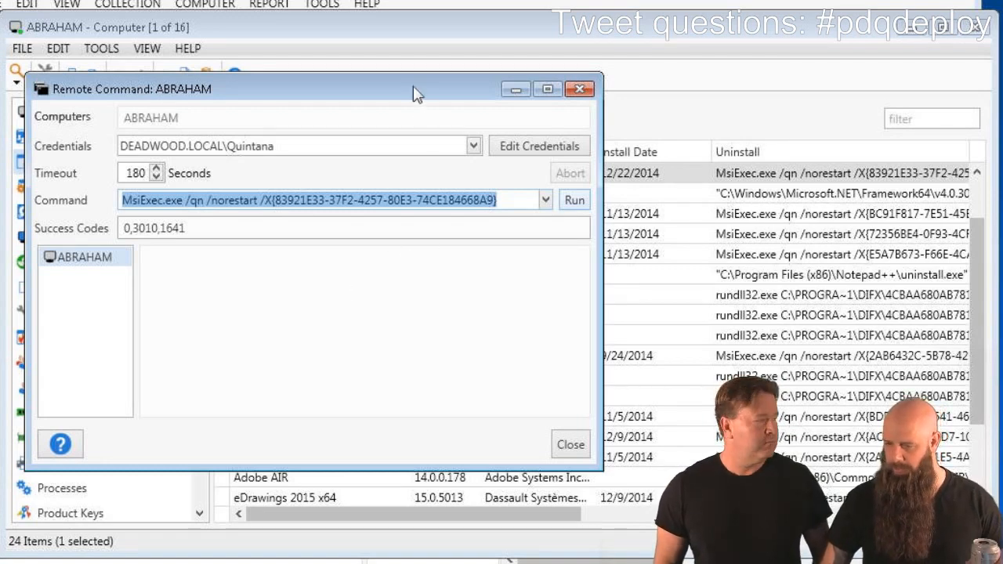
pyautogui.moveTo(413, 83); pyautogui.dragTo(414, 98)
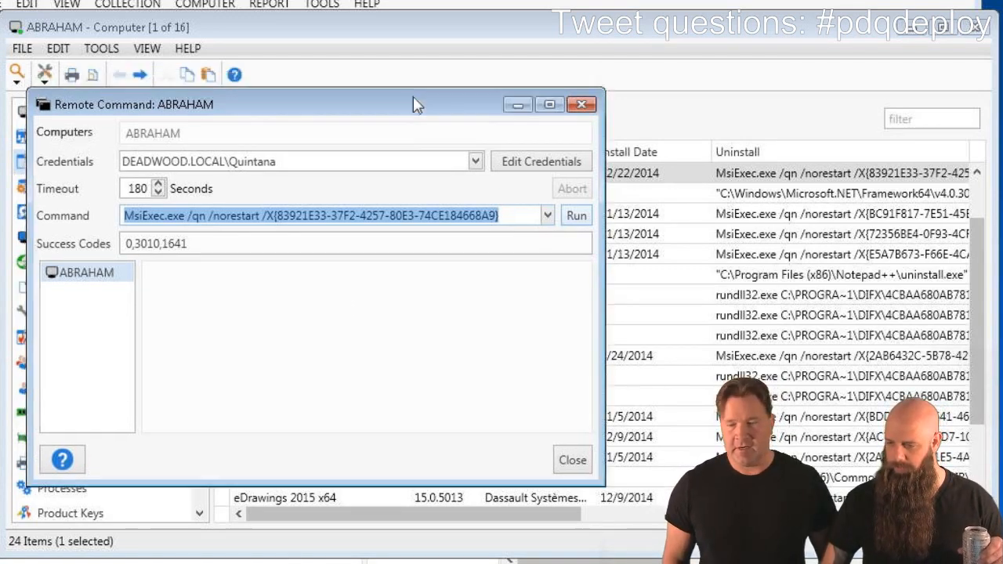
pyautogui.click(577, 219)
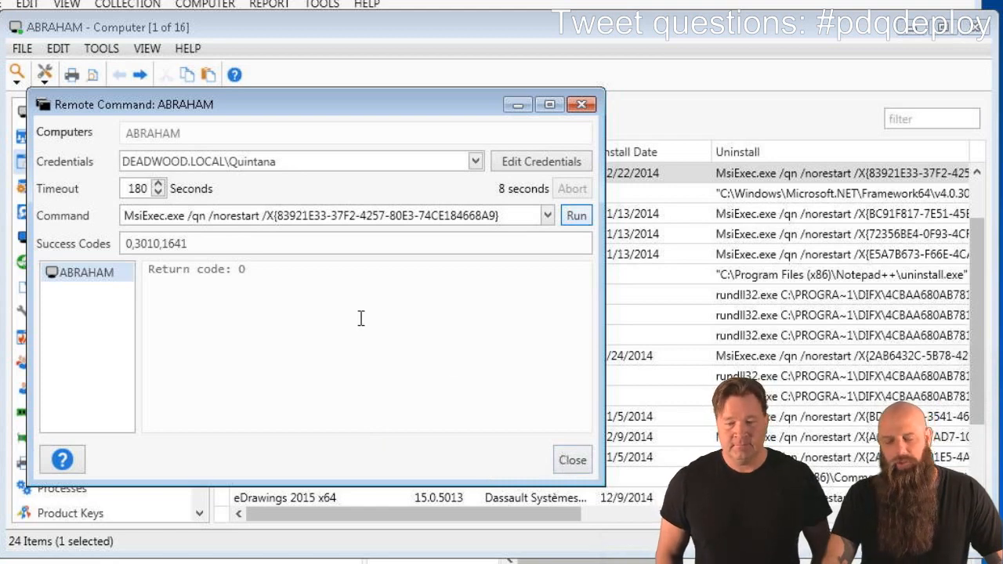
pyautogui.click(576, 463)
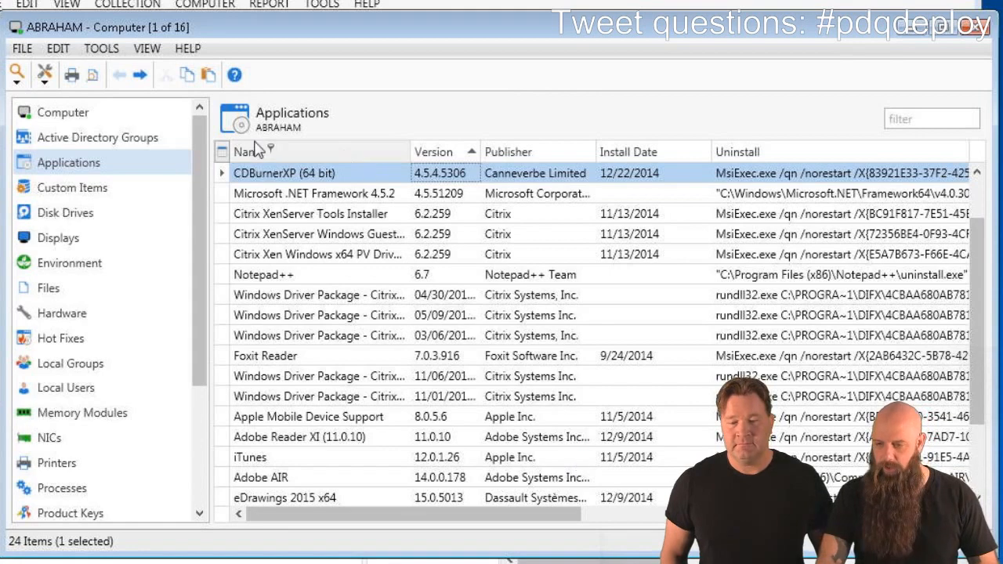
# Rescan ABRAHAM to refresh its application list, and close its computer window.
pyautogui.click(17, 77)
pyautogui.click(47, 109)
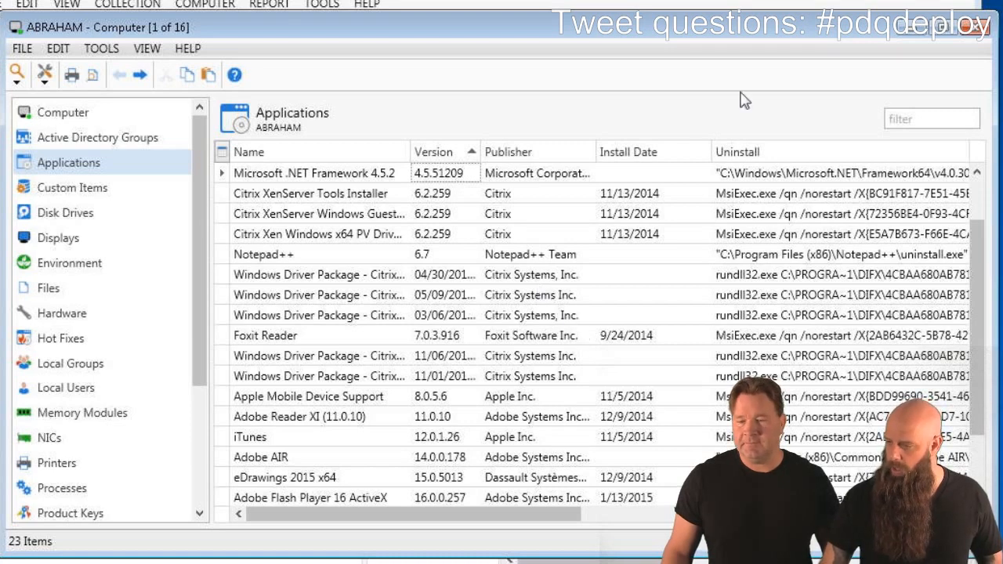
pyautogui.click(972, 26)
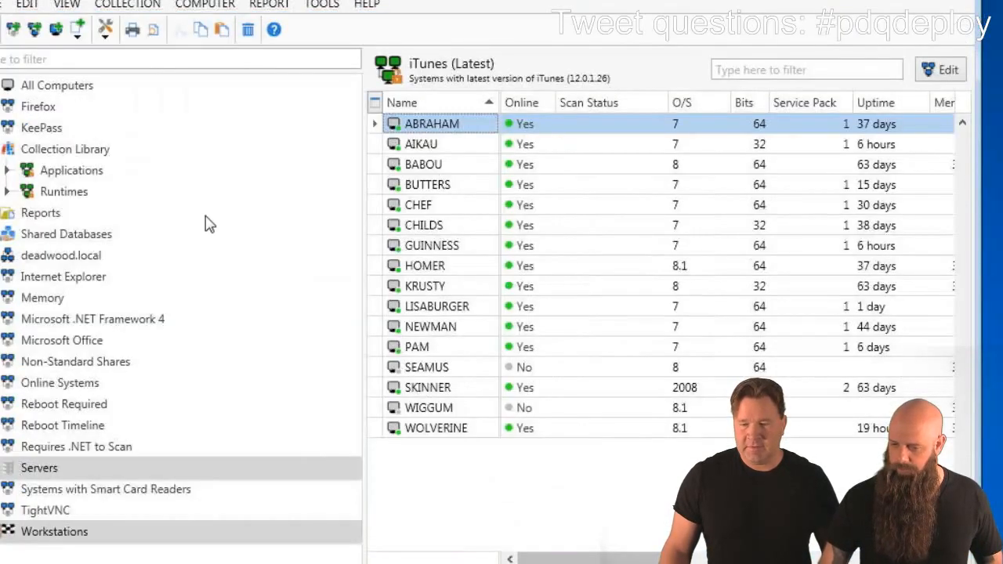
# Open computer JERRY from the KeePass collection, sort its applications by name and select KeePass Password Safe 2.28.
pyautogui.click(40, 134)
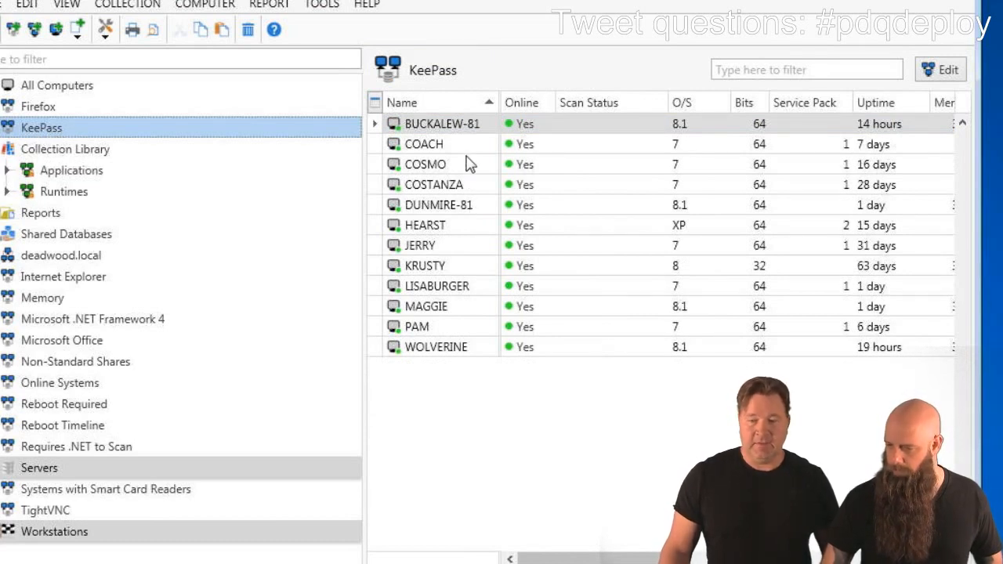
pyautogui.doubleClick(439, 243)
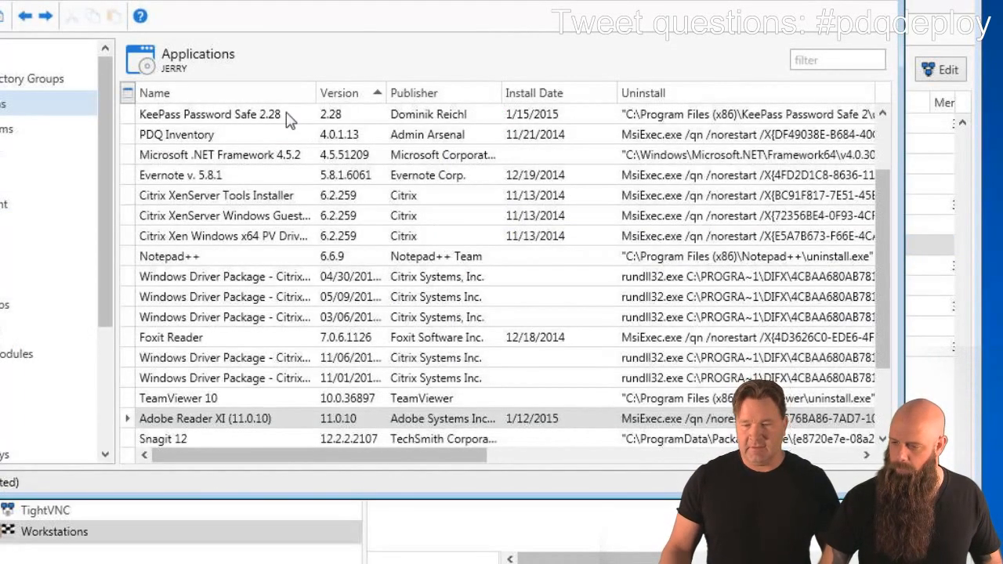
pyautogui.click(244, 96)
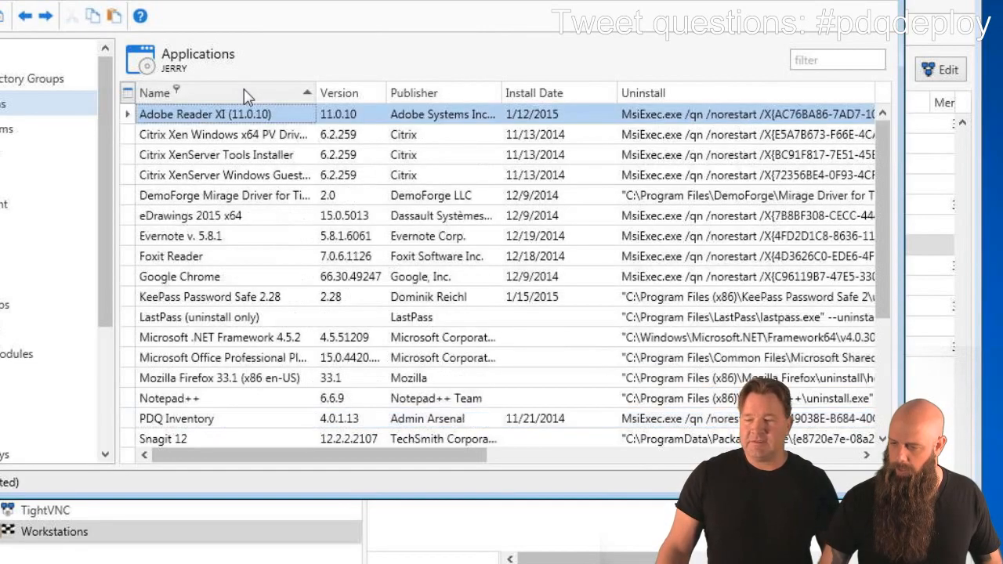
pyautogui.click(201, 297)
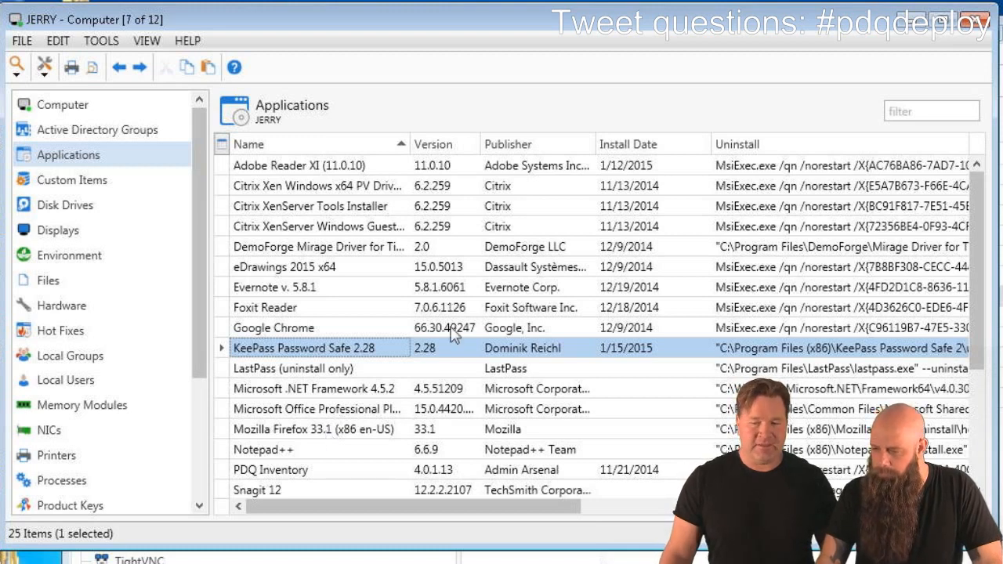
# Start the uninstall of KeePass Password Safe 2.28 on JERRY and place the cursor at the end of the remote command.
pyautogui.rightClick(426, 344)
pyautogui.click(435, 353)
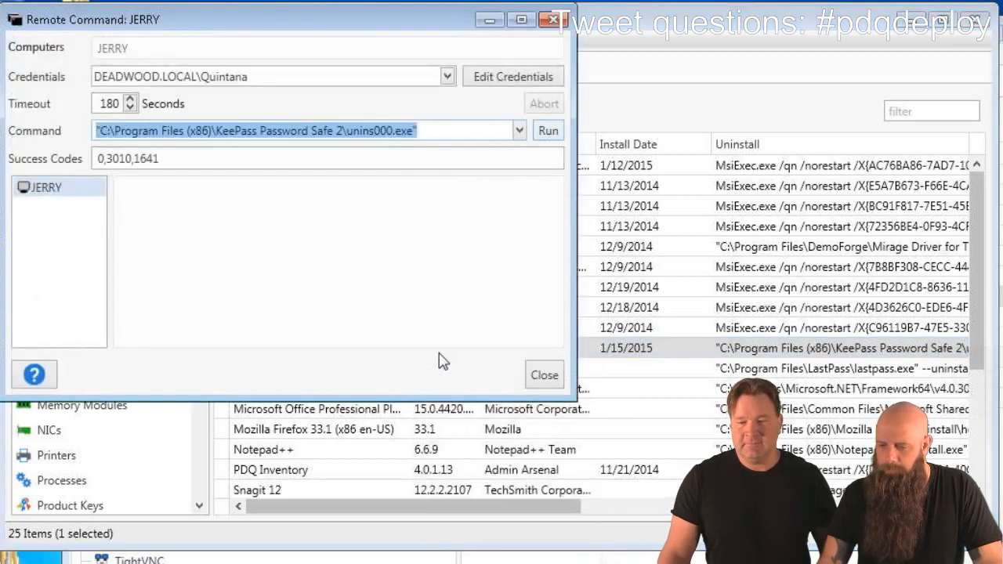
pyautogui.click(455, 129)
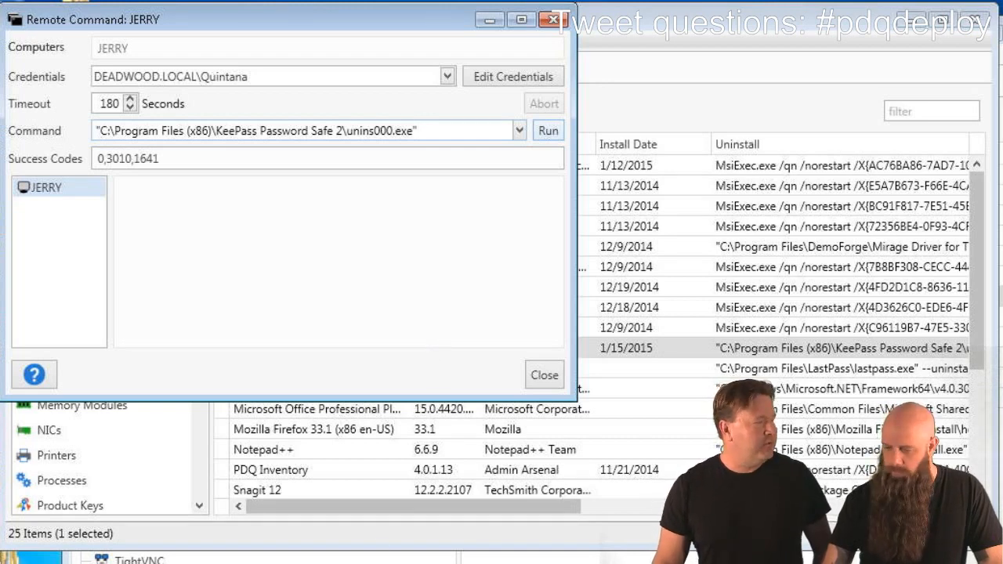
# Switch to Chrome, read the KeePass 2.x setup help page for silent uninstall information, and return to the remote command.
pyautogui.hotkey('alt', 'Tab')
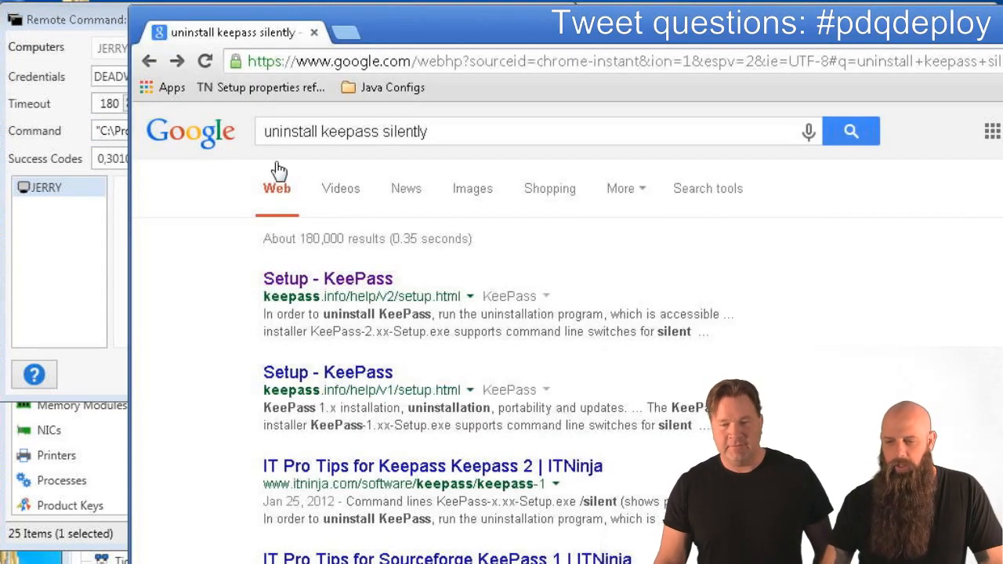
pyautogui.click(342, 280)
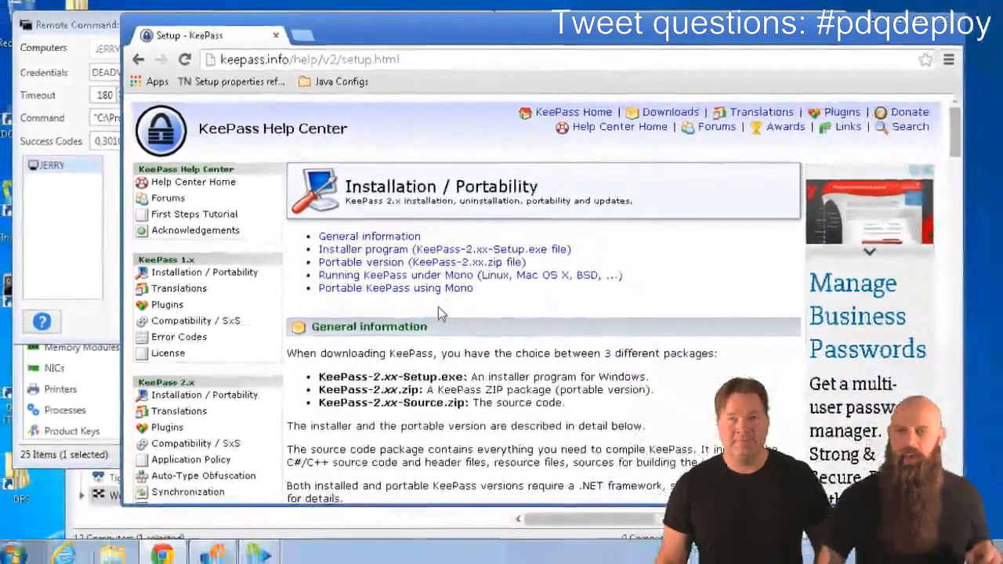
pyautogui.scroll(-1, 446, 306)
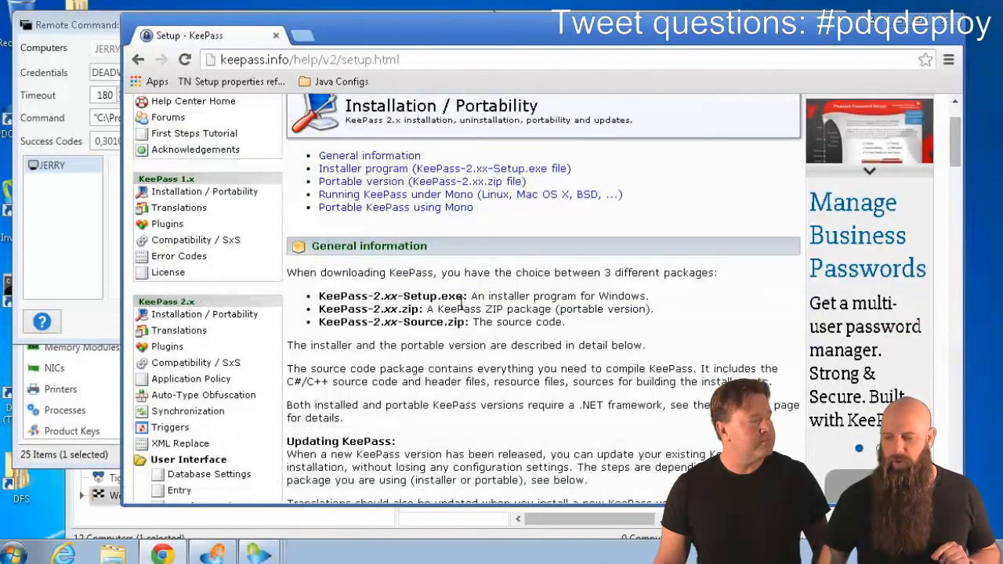
pyautogui.scroll(-1, 461, 307)
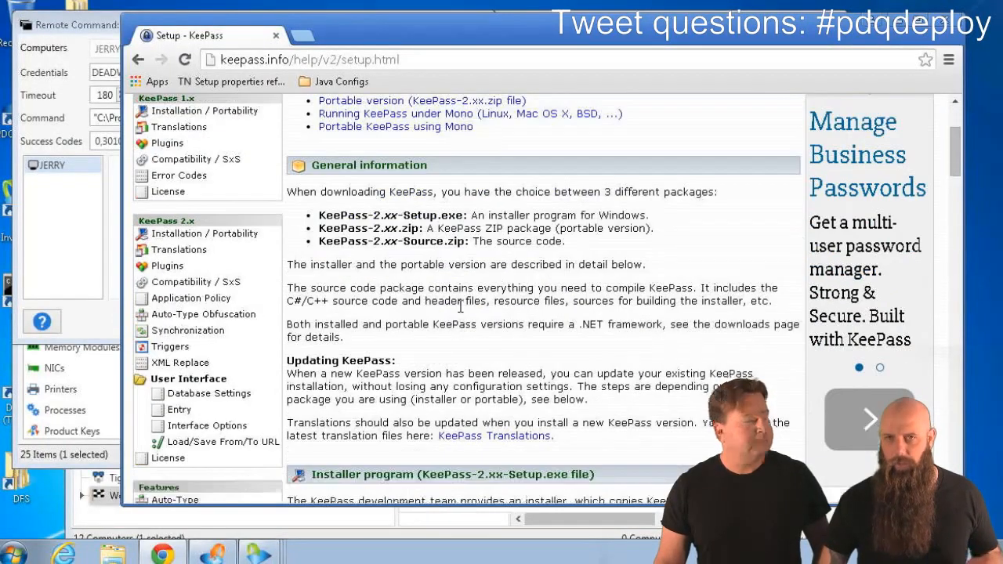
pyautogui.scroll(-1, 460, 307)
pyautogui.scroll(-1, 460, 305)
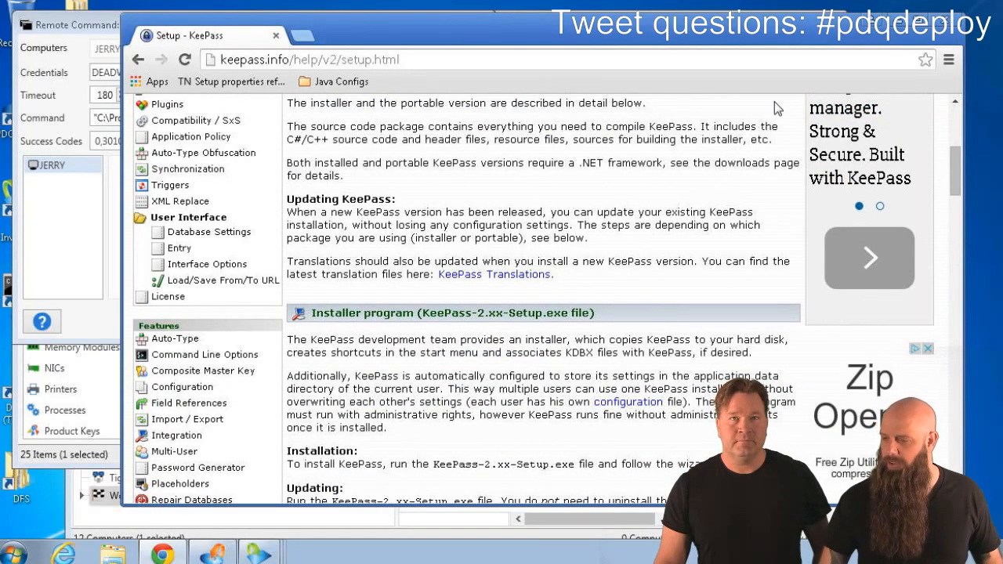
pyautogui.click(898, 25)
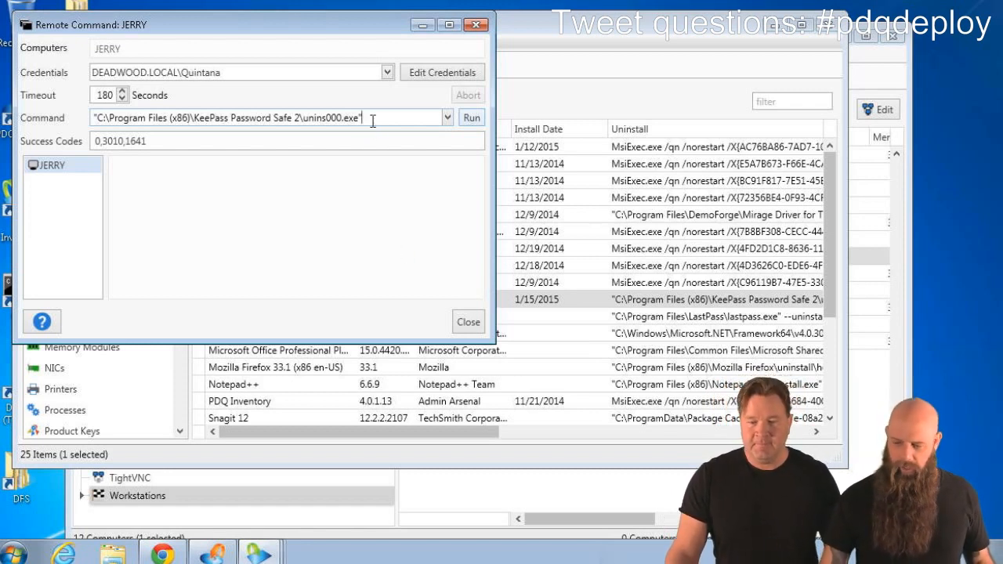
# Append the /verysilent switch to the unins000.exe command and run it on JERRY.
pyautogui.write('/')
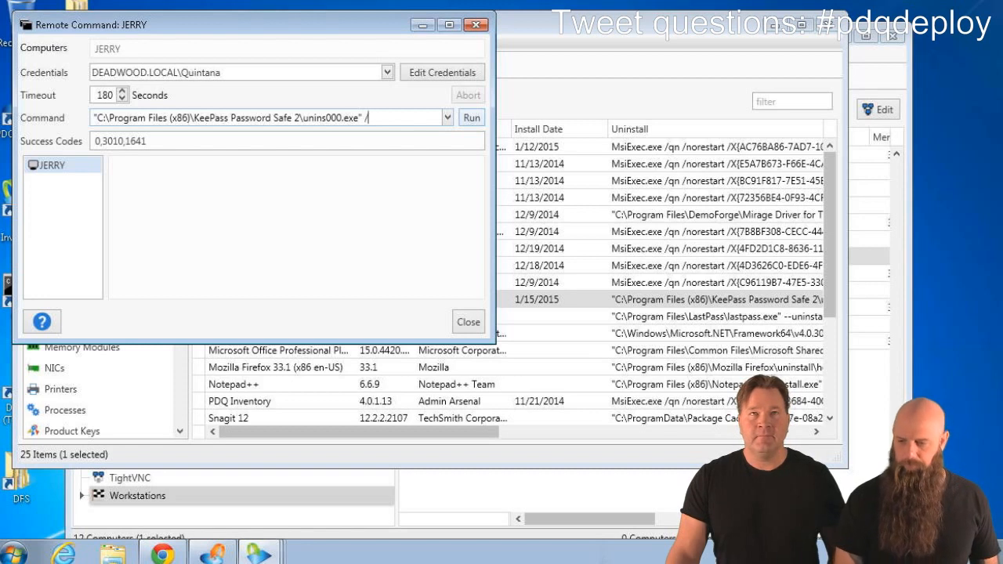
pyautogui.write('verysilent')
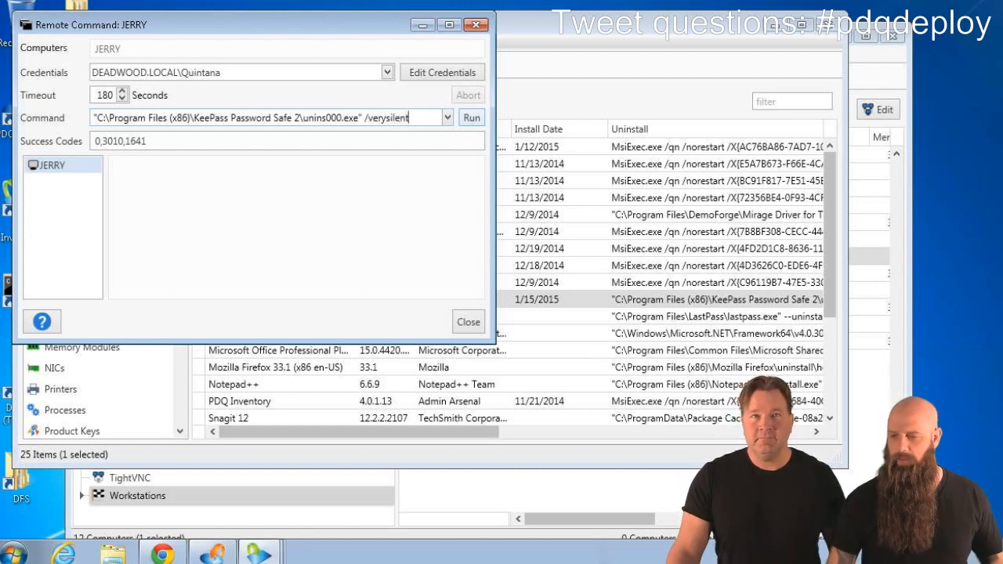
pyautogui.click(471, 119)
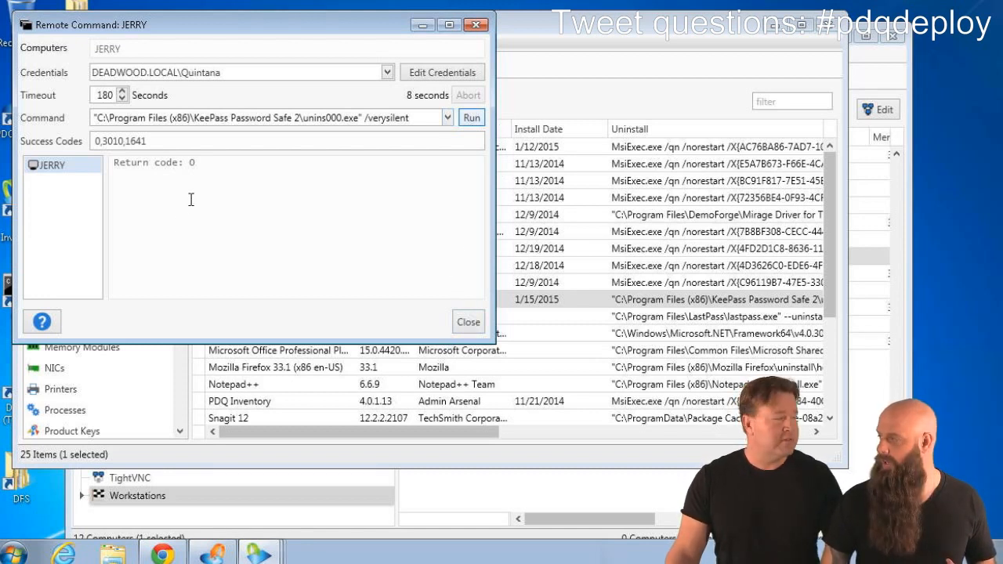
# Copy the full silent KeePass uninstall command, and close the remote command and JERRY's computer window.
pyautogui.click(416, 119)
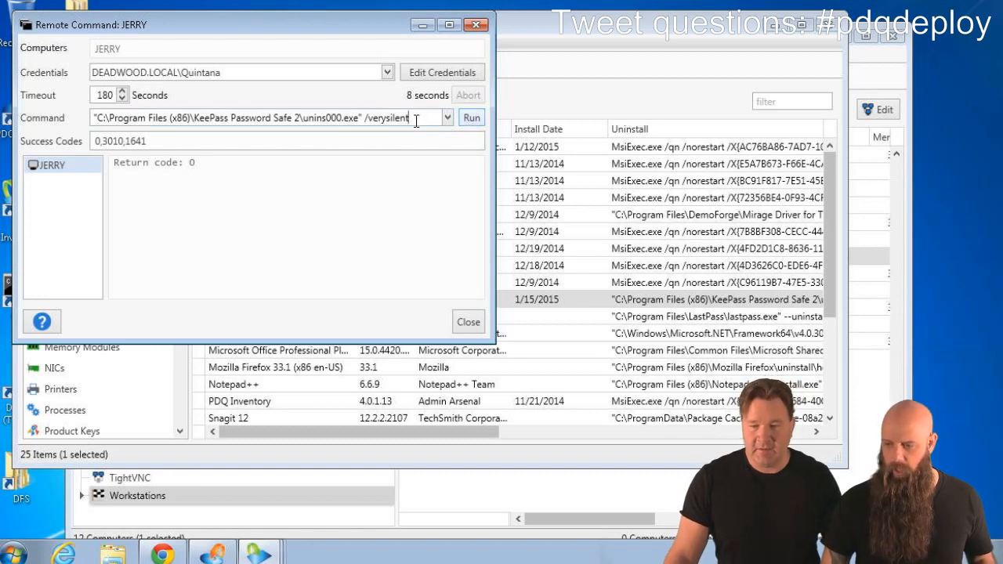
pyautogui.moveTo(416, 119); pyautogui.dragTo(79, 119)
pyautogui.hotkey('ctrl', 'c')
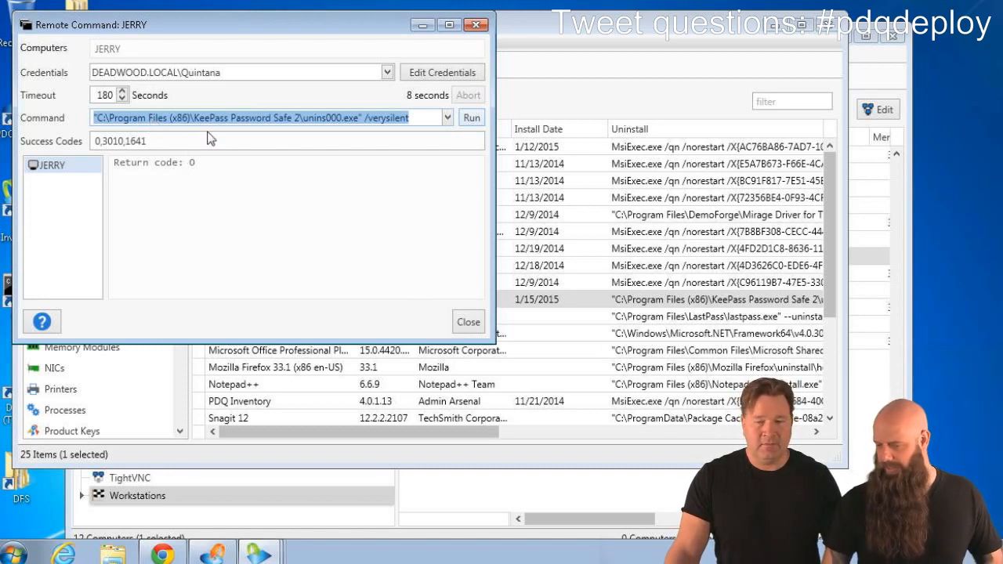
pyautogui.click(468, 325)
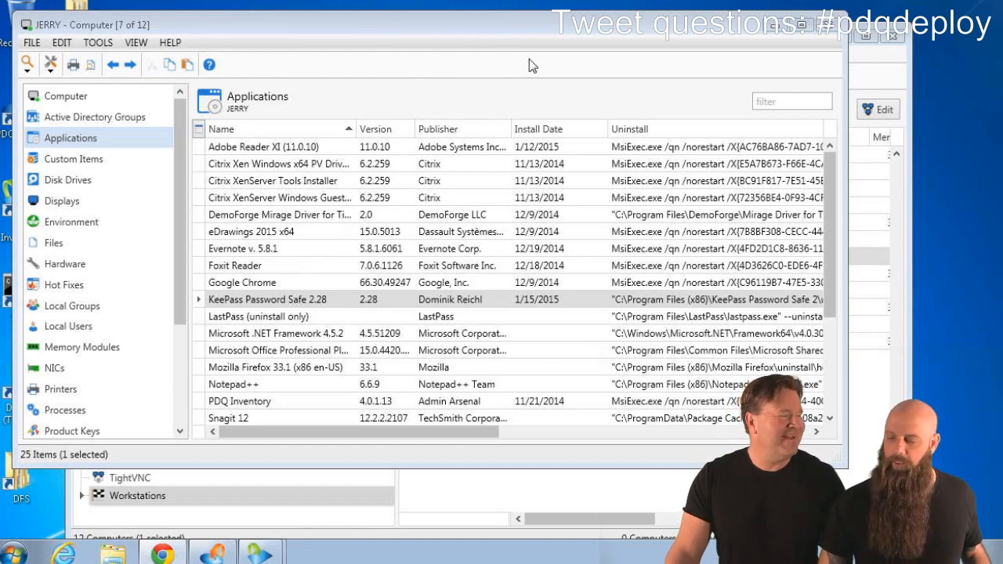
pyautogui.click(825, 32)
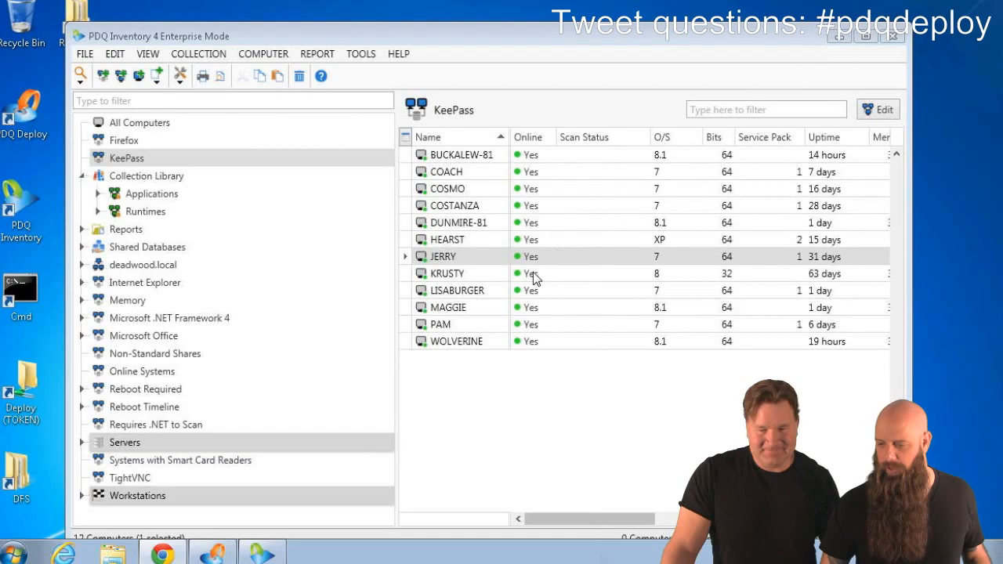
# Select COSMO, COSTANZA and DUNMIRE-81 in the KeePass collection and open one remote command for all three.
pyautogui.click(464, 224)
pyautogui.keyDown('shift'); pyautogui.click(459, 206); pyautogui.keyUp('shift')
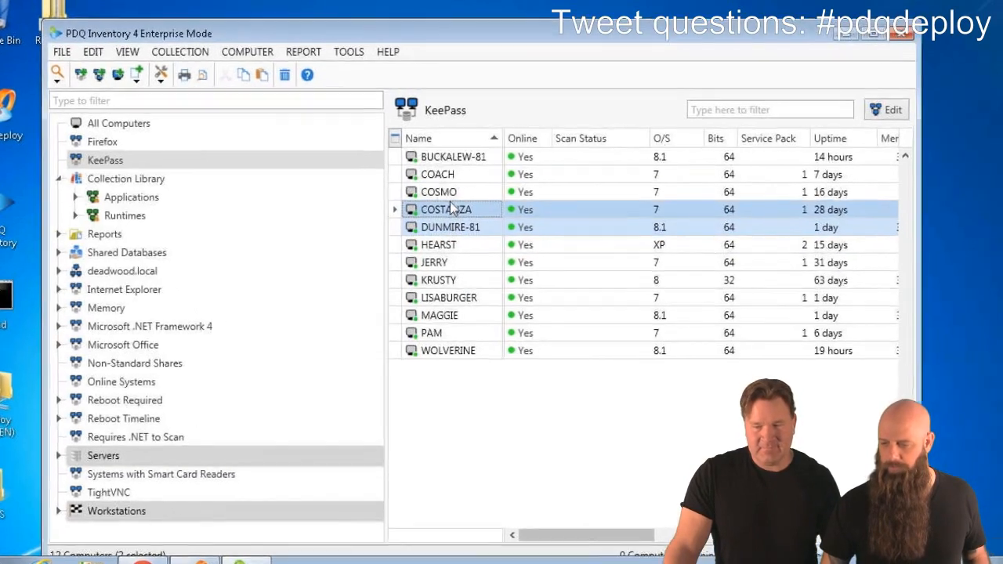
pyautogui.keyDown('shift'); pyautogui.click(455, 188); pyautogui.keyUp('shift')
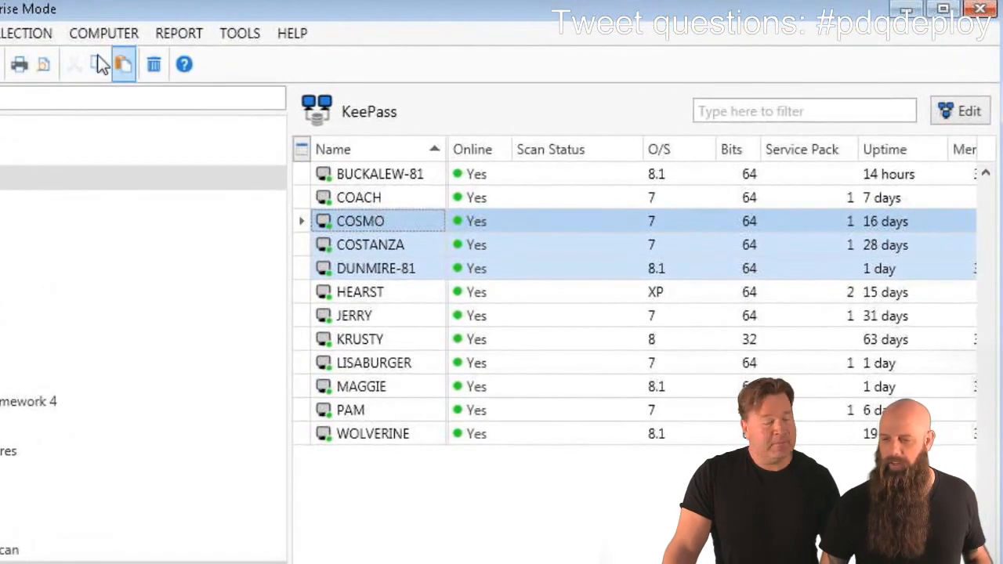
pyautogui.rightClick(382, 222)
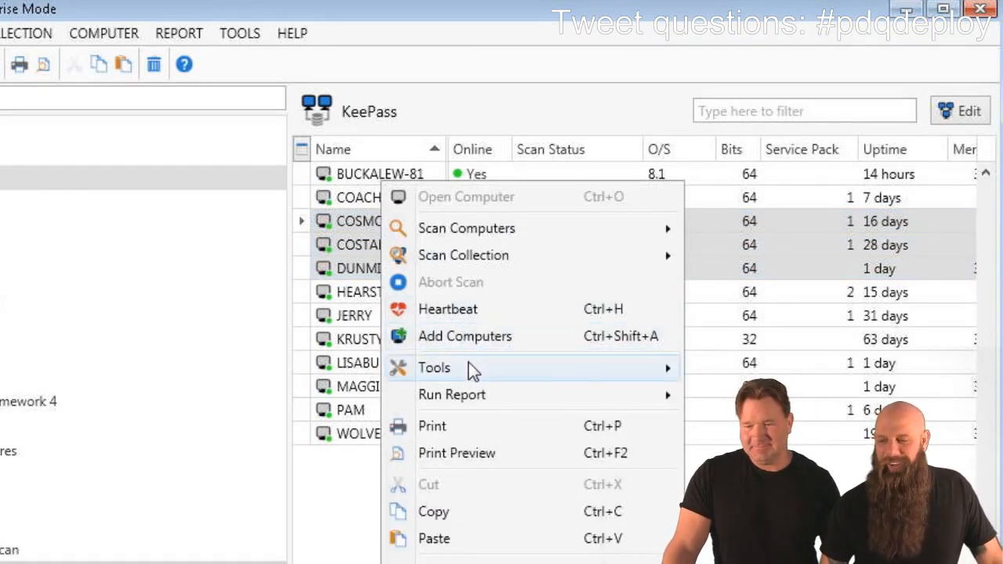
pyautogui.moveTo(561, 374)
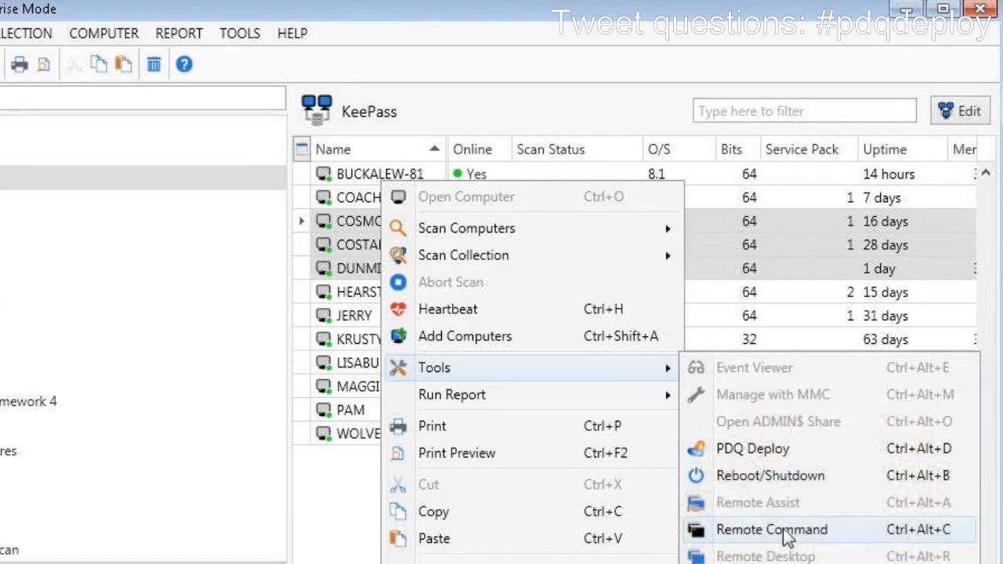
pyautogui.click(783, 533)
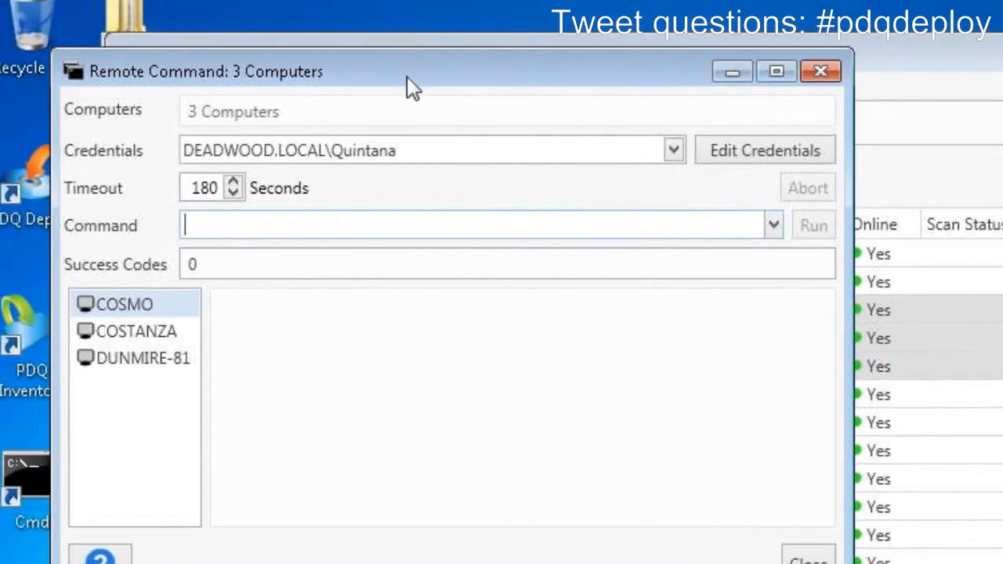
# Paste the silent KeePass uninstall command into the three-computer remote command and close it without running.
pyautogui.rightClick(261, 222)
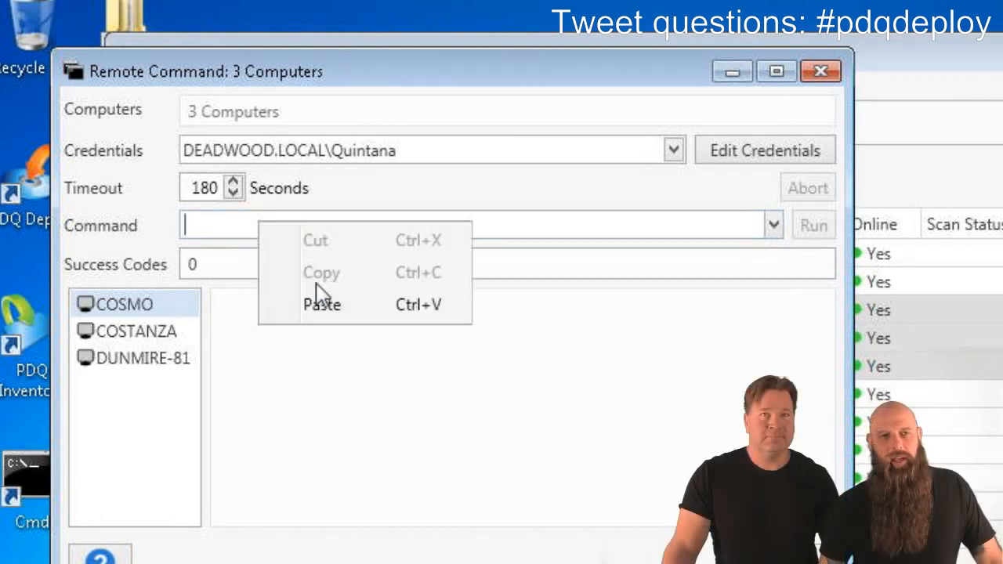
pyautogui.click(330, 307)
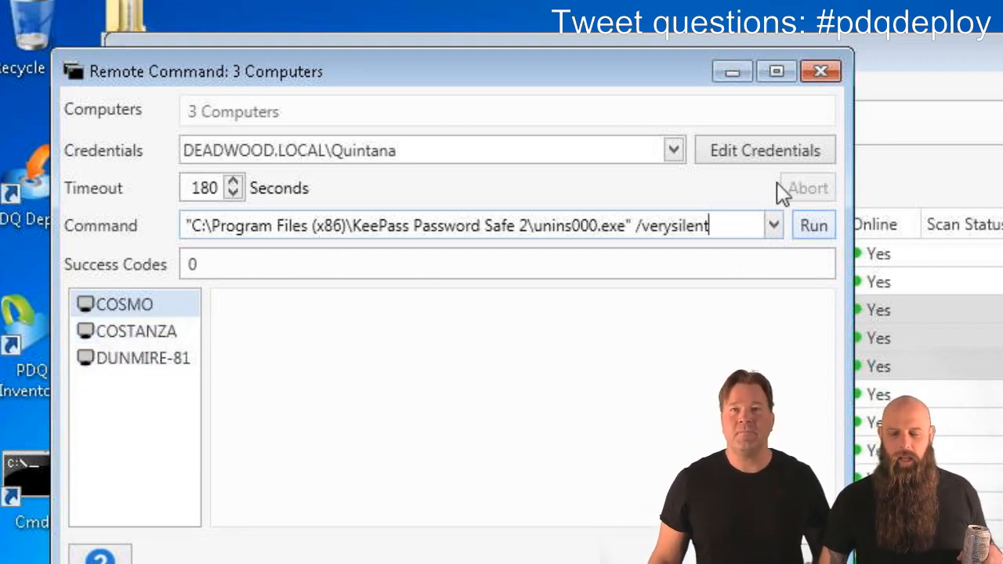
pyautogui.click(819, 73)
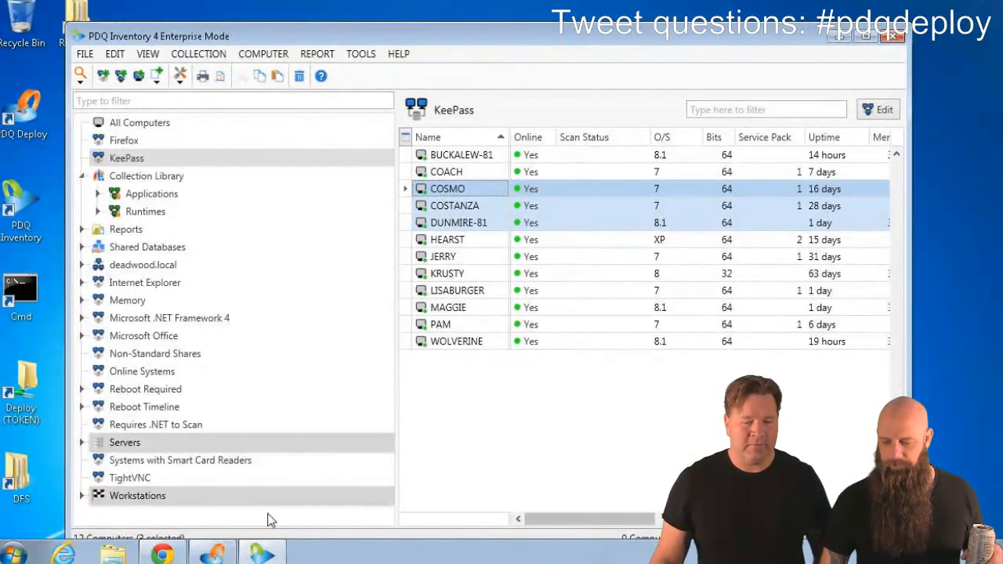
# Switch to PDQ Deploy and create a new package named "Uninstall KeePass" in Custom Packages.
pyautogui.click(211, 554)
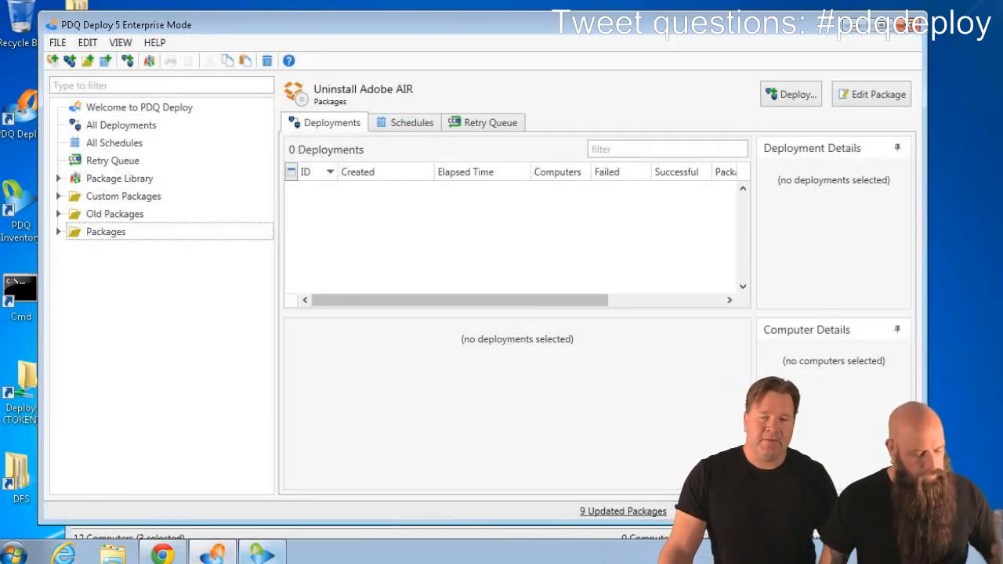
pyautogui.moveTo(261, 554)
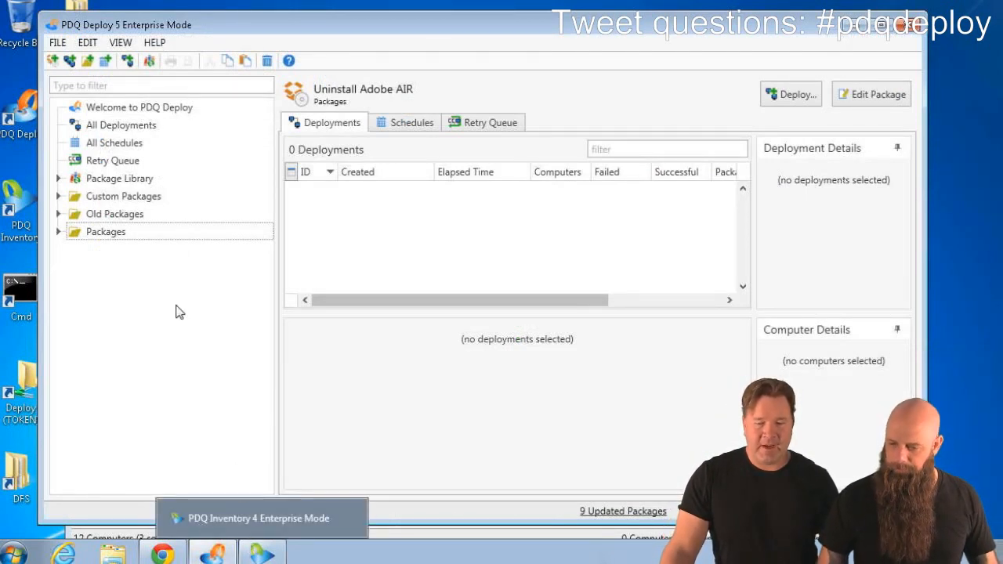
pyautogui.click(83, 198)
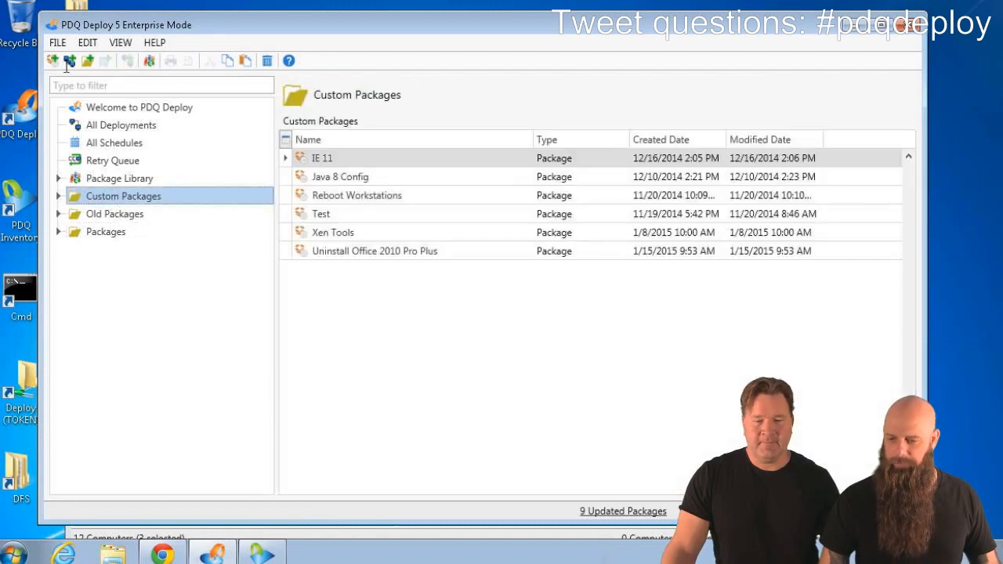
pyautogui.click(52, 60)
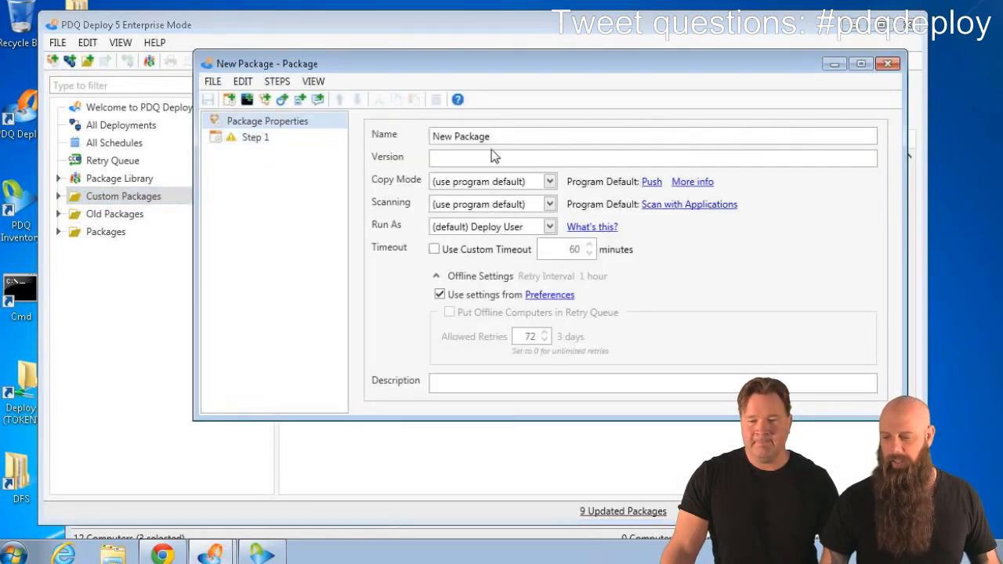
pyautogui.moveTo(494, 143); pyautogui.dragTo(392, 161)
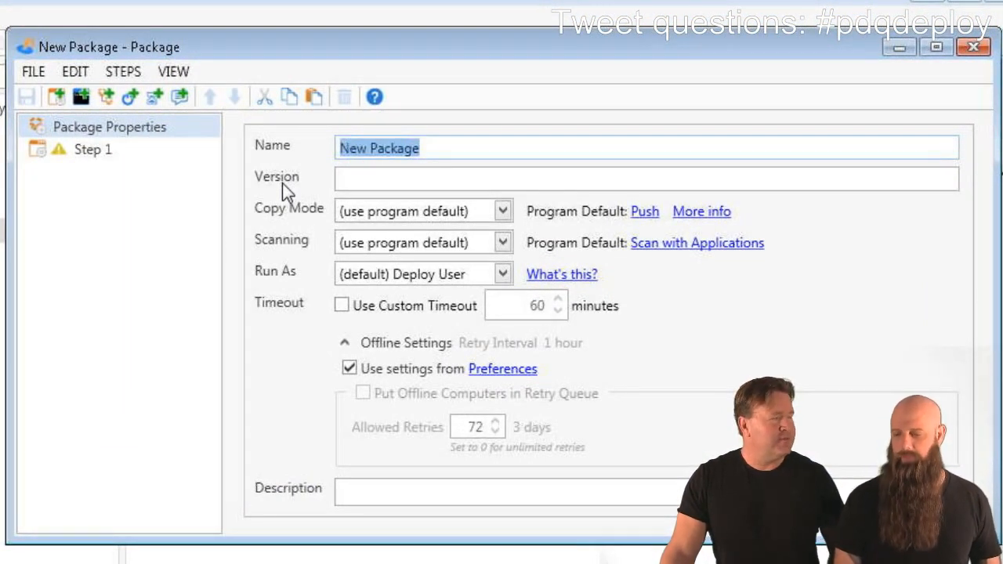
pyautogui.write('Uninstall ')
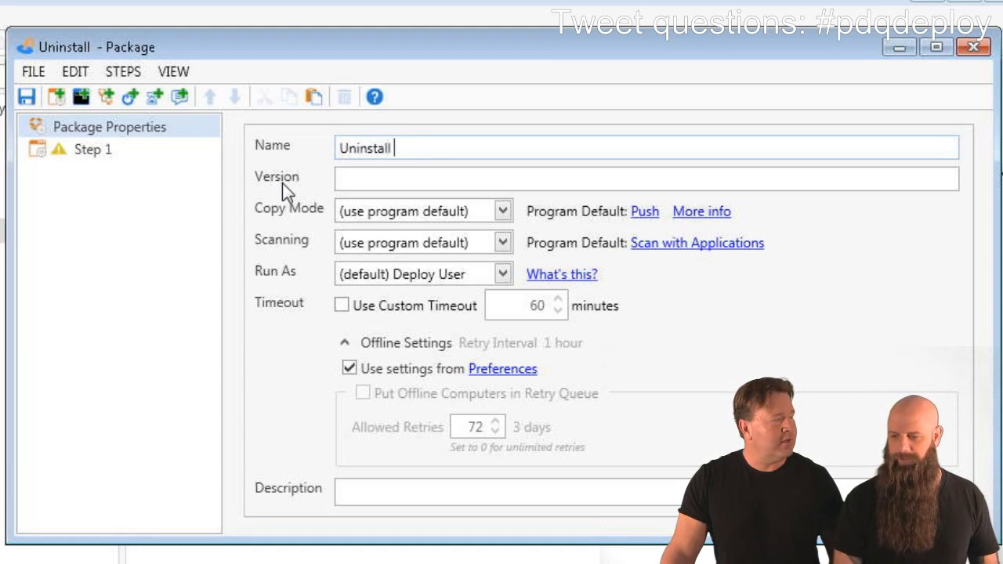
pyautogui.write('KeePass')
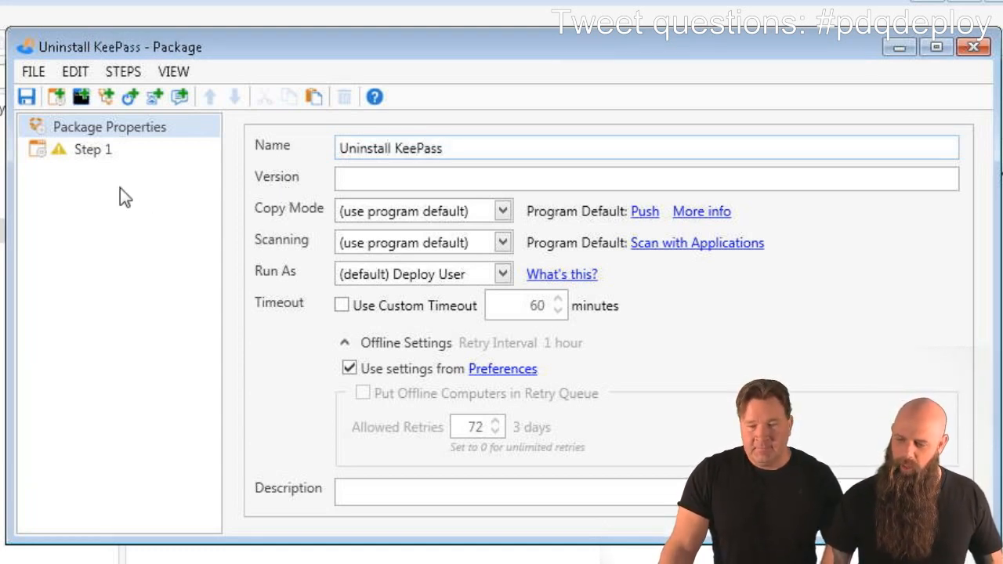
# Add a command step to the package and delete the default install step.
pyautogui.click(83, 97)
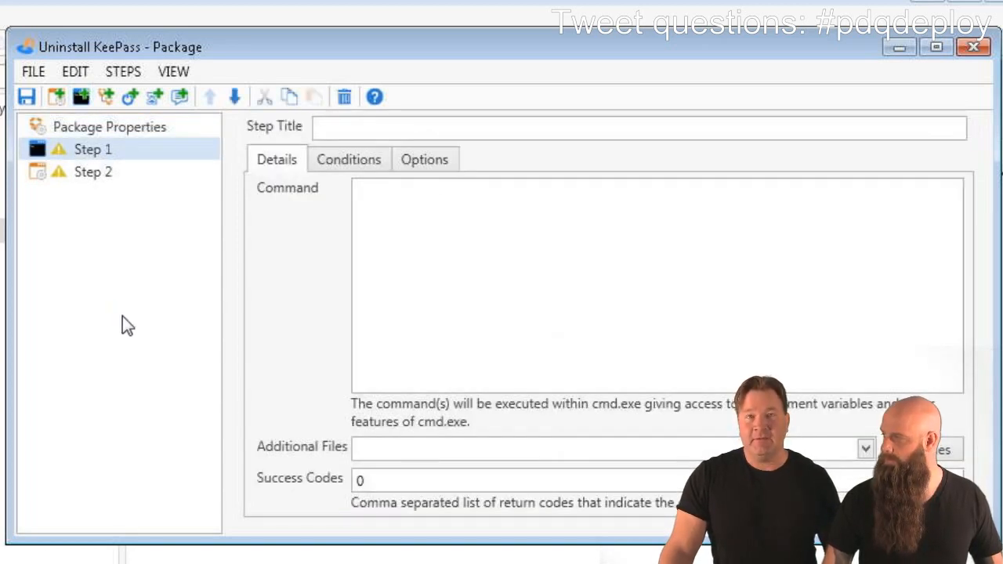
pyautogui.click(104, 178)
pyautogui.keyDown('shift'); pyautogui.click(102, 148); pyautogui.keyUp('shift')
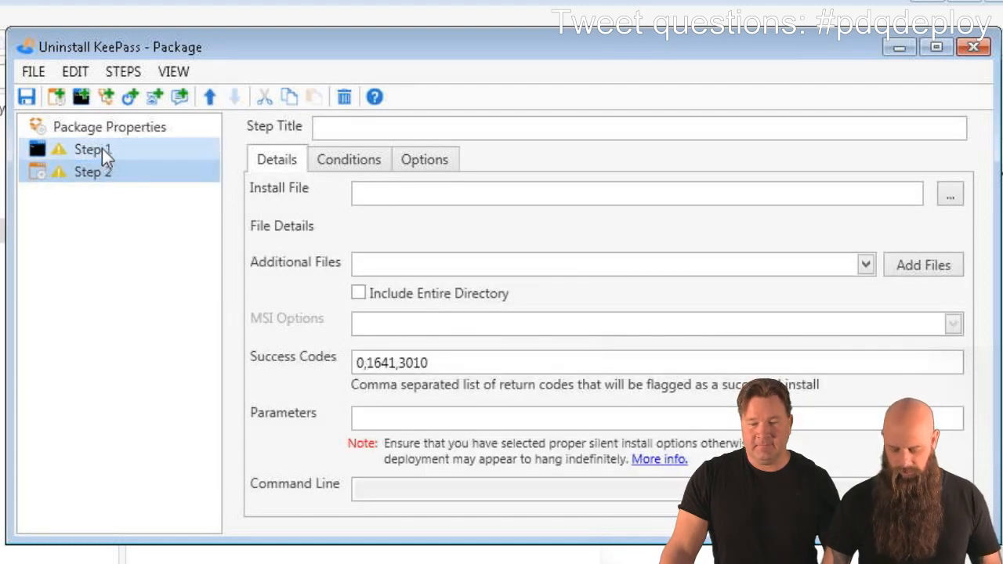
pyautogui.press('Delete')
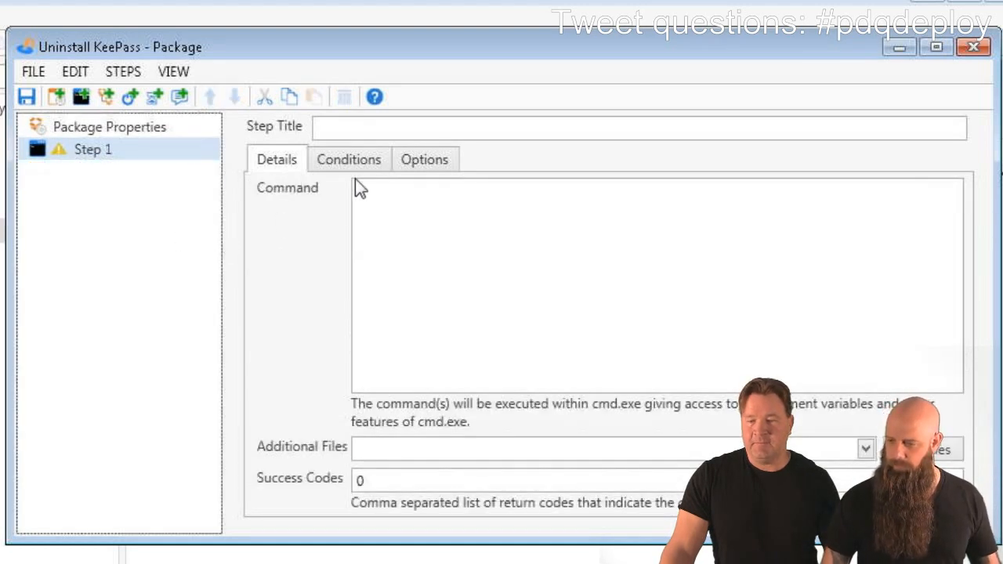
# Title the command step "Uninstall KeePass" and paste the copied unins000.exe /verysilent command into it.
pyautogui.click(370, 131)
pyautogui.write('U')
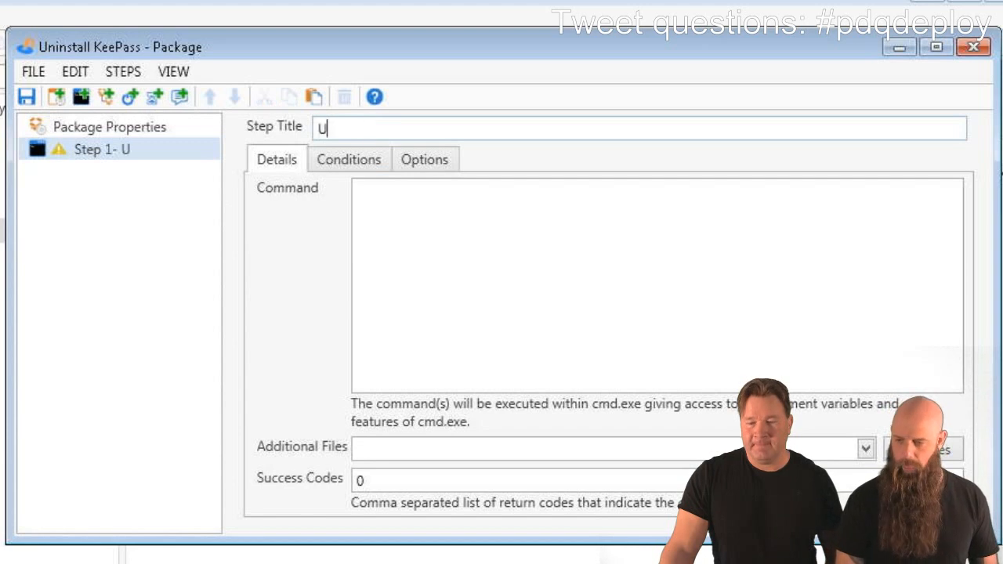
pyautogui.write('ninstall K')
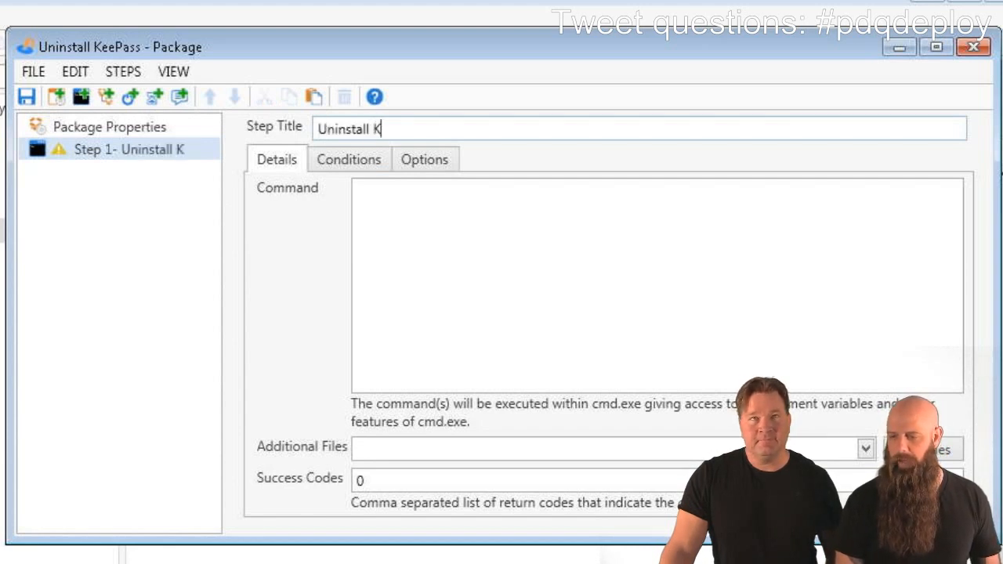
pyautogui.write('eePass')
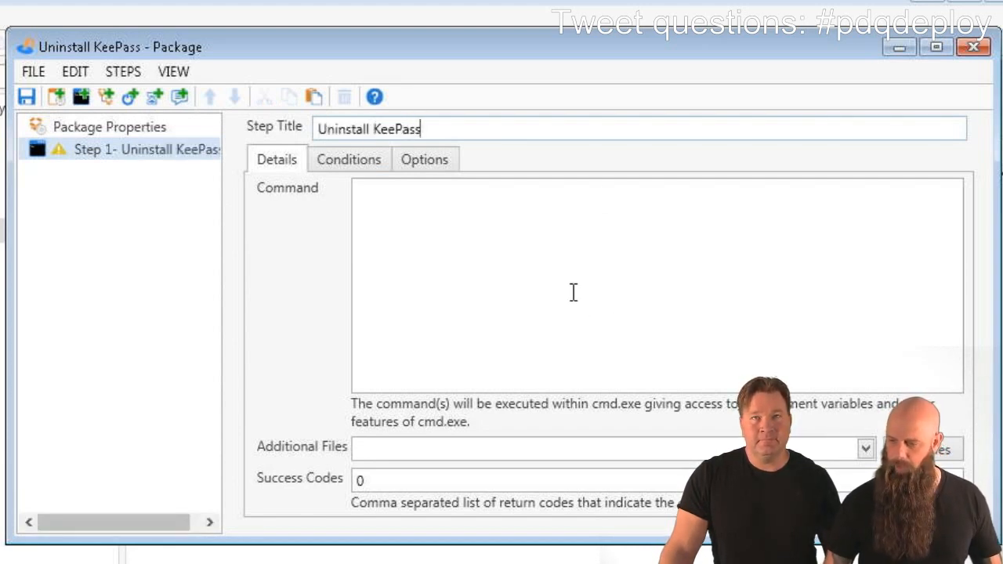
pyautogui.hotkey('ctrl', 'v')
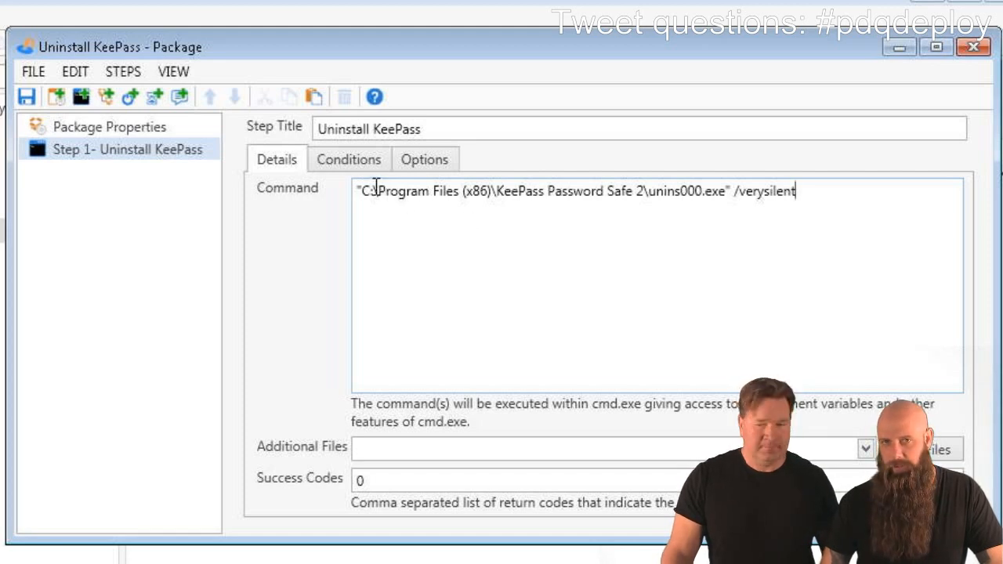
# Set the step's architecture condition to 64-bit and save the package.
pyautogui.click(349, 159)
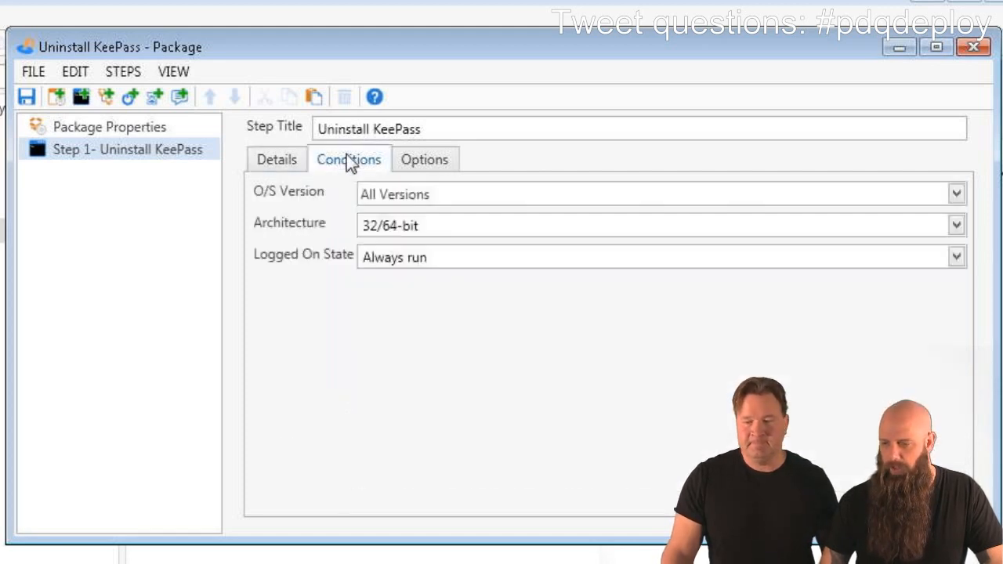
pyautogui.click(382, 223)
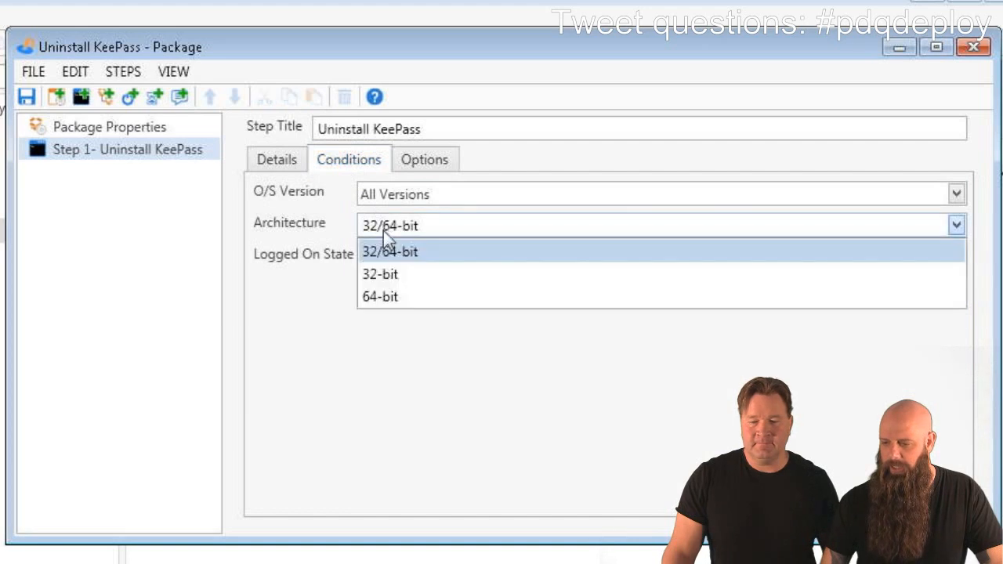
pyautogui.click(384, 297)
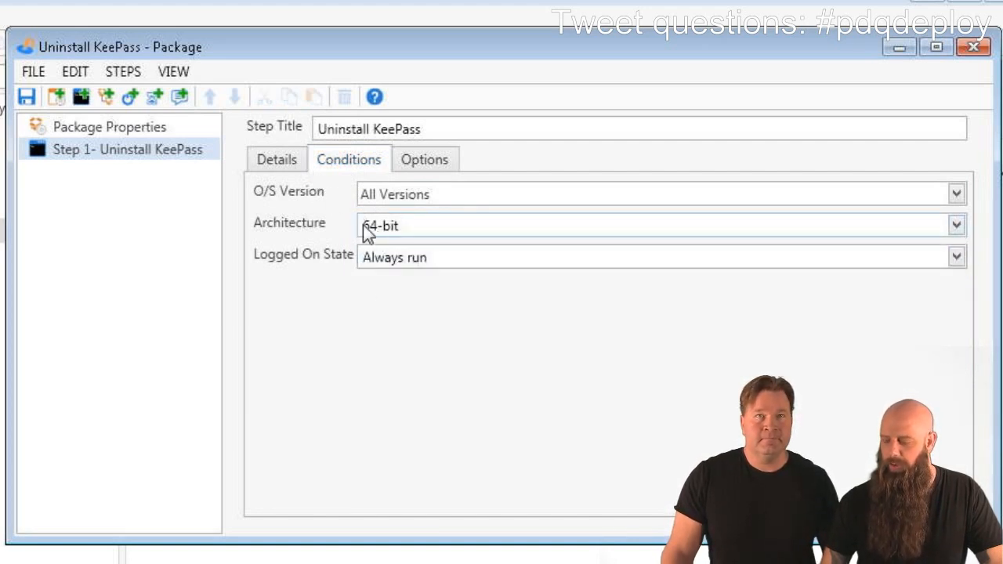
pyautogui.click(281, 161)
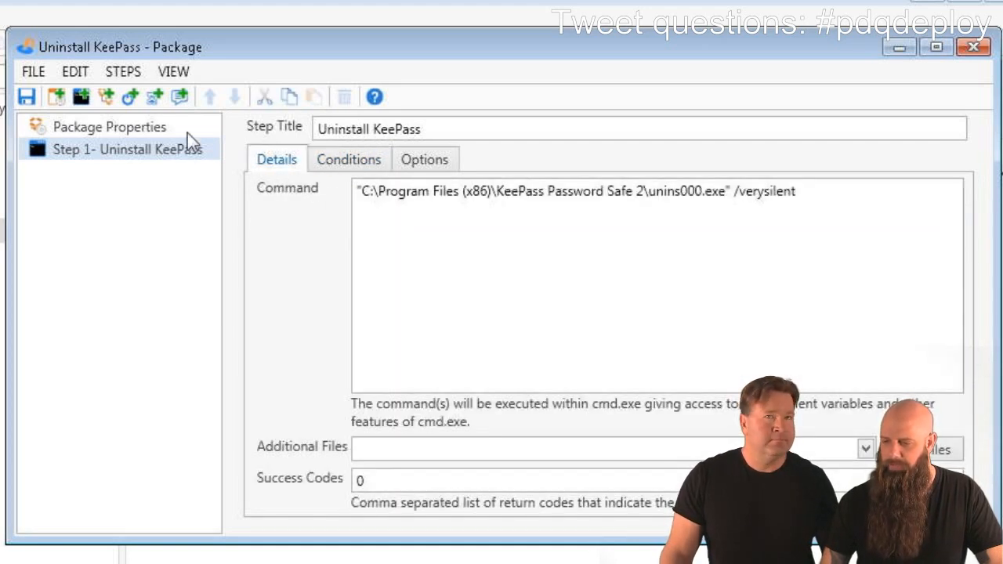
pyautogui.click(26, 96)
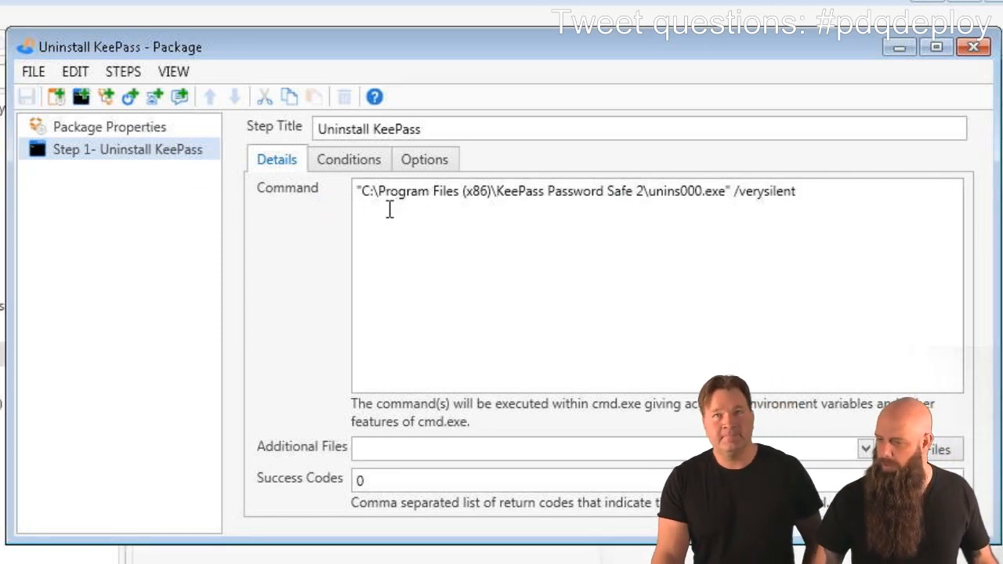
# Check the step's conditions and extend its title to "Uninstall KeePass (64-bit)".
pyautogui.click(362, 166)
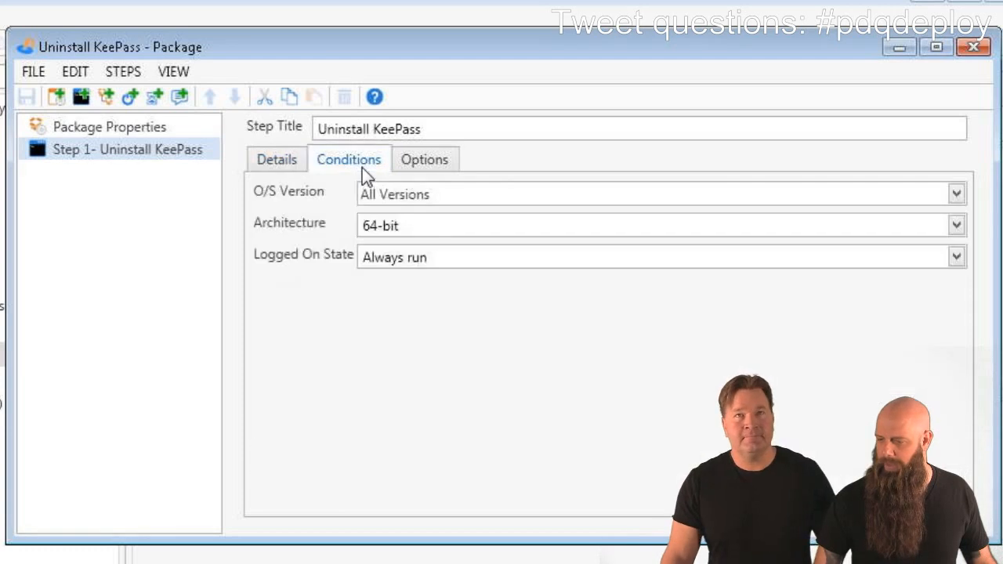
pyautogui.click(290, 162)
pyautogui.click(442, 132)
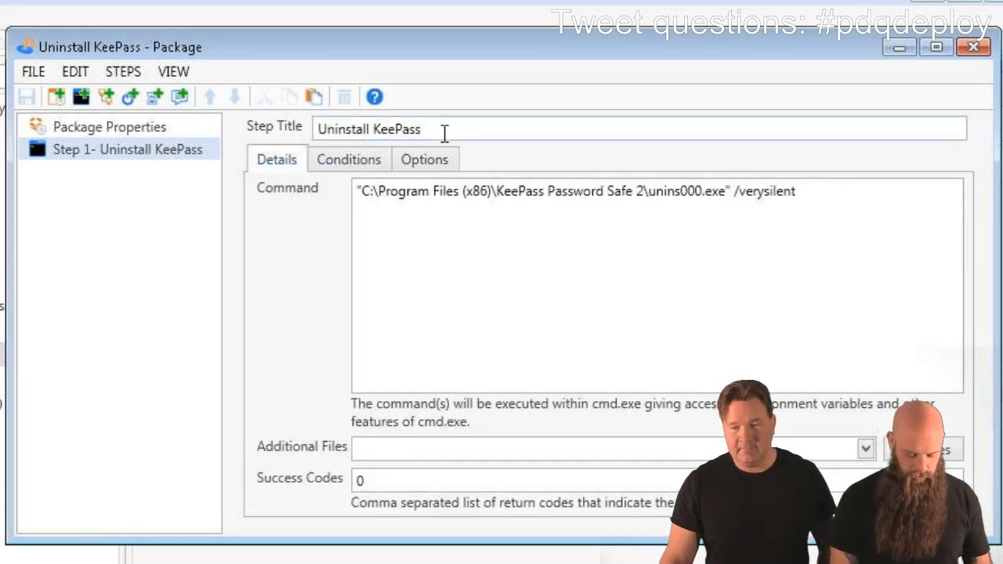
pyautogui.write('(64-b')
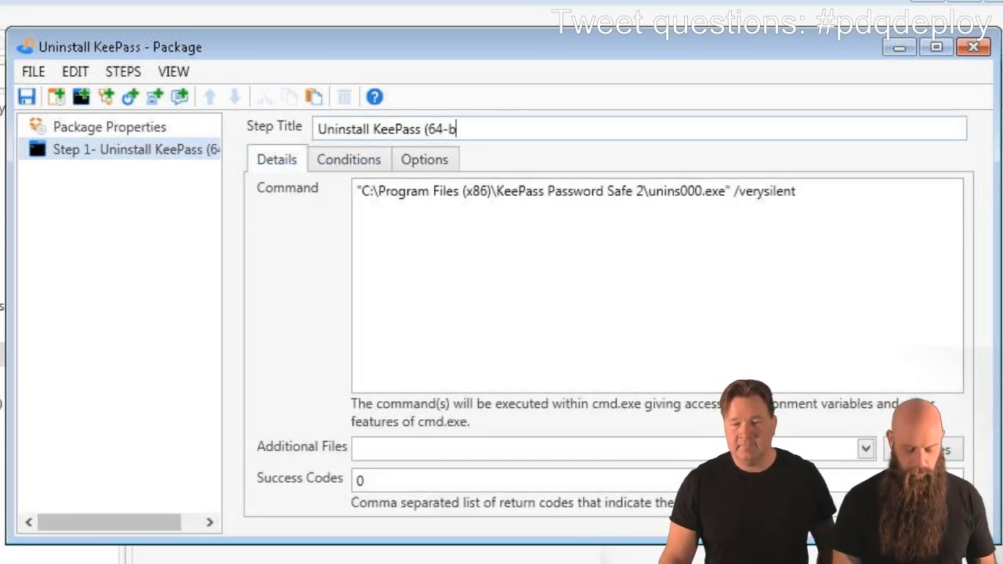
pyautogui.write('it)')
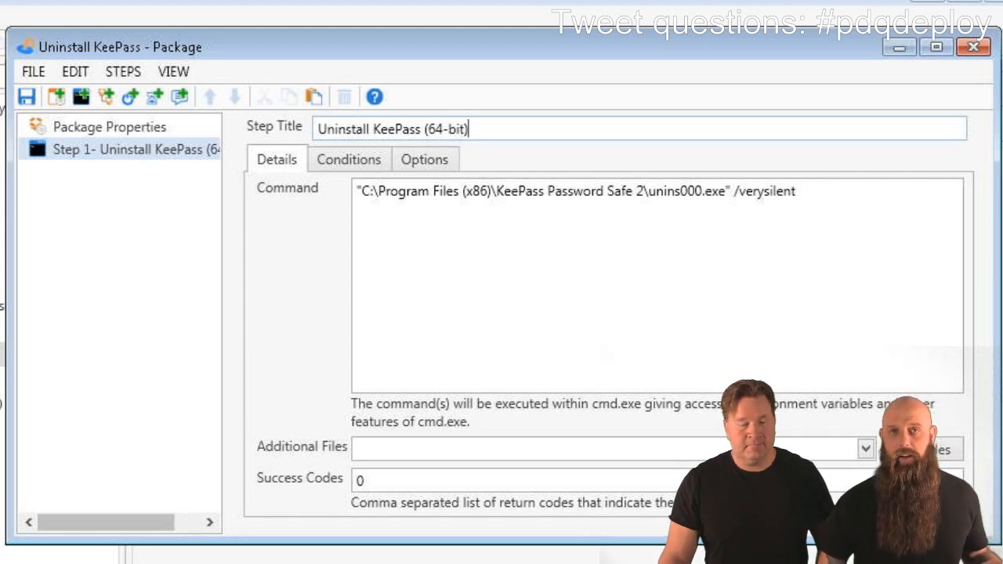
# Duplicate the 64-bit uninstall step and retitle the copy "Uninstall KeePass (32-bit)".
pyautogui.rightClick(165, 148)
pyautogui.click(202, 188)
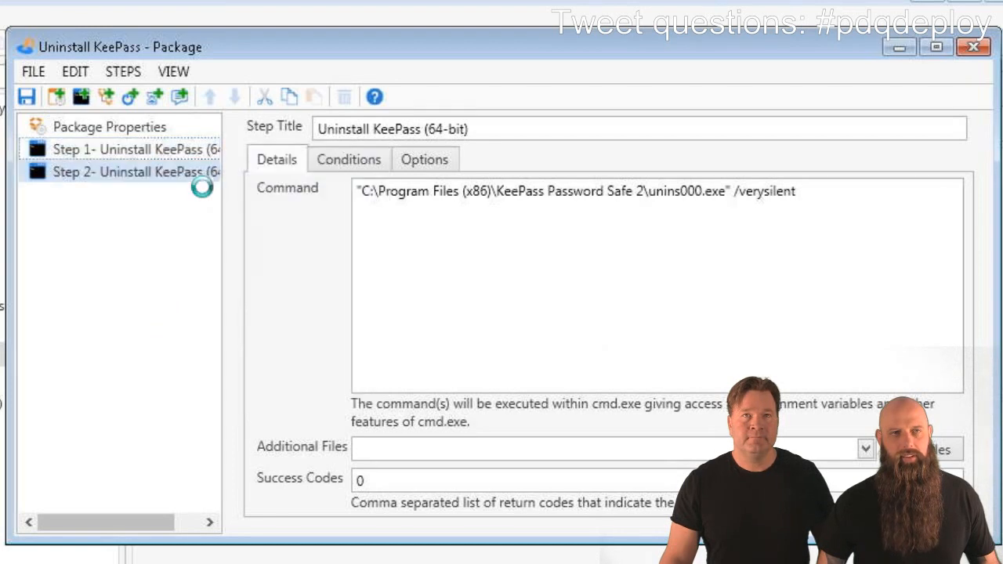
pyautogui.click(444, 135)
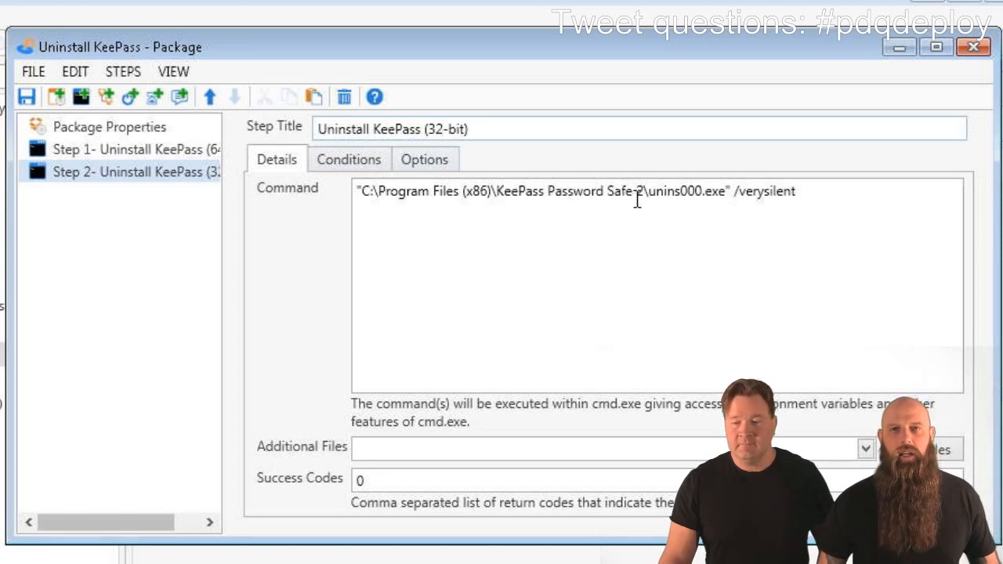
# Remove "(x86)" and its leading space from the Program Files path in the 32-bit step's uninstall command.
pyautogui.click(462, 191)
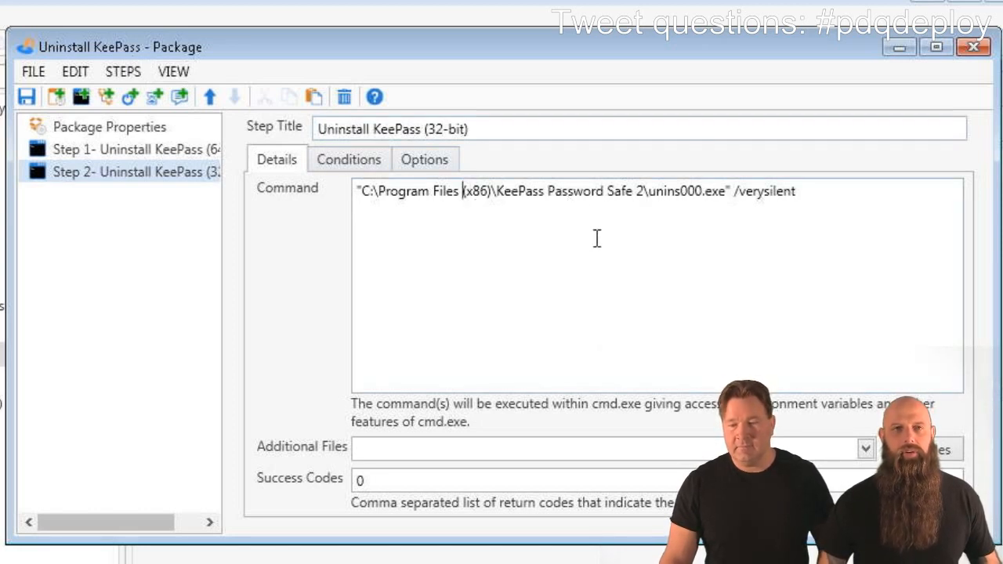
pyautogui.press('BackSpace')
pyautogui.press('Delete')
pyautogui.press('Delete')
pyautogui.press('Delete')
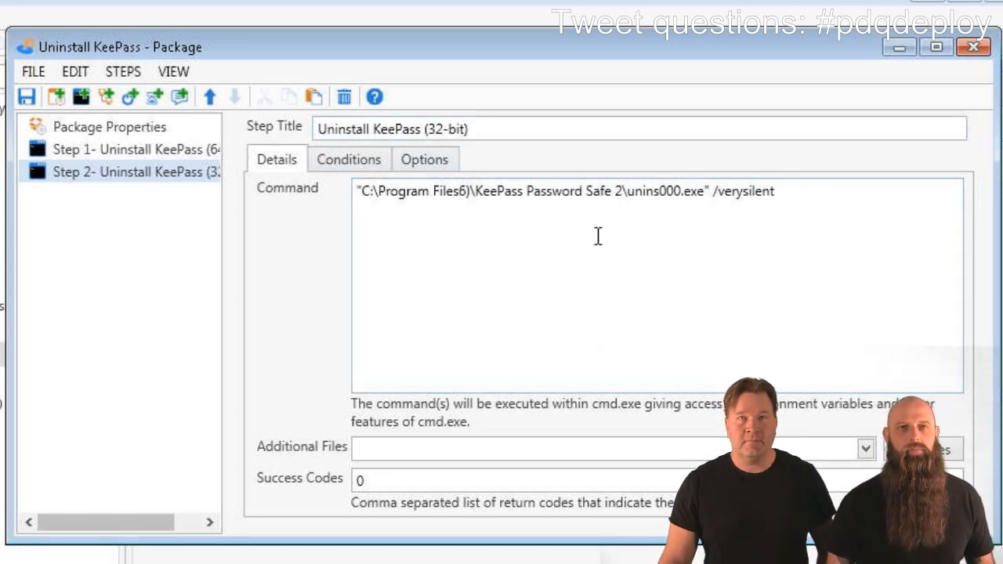
pyautogui.press('Delete')
pyautogui.press('Delete')
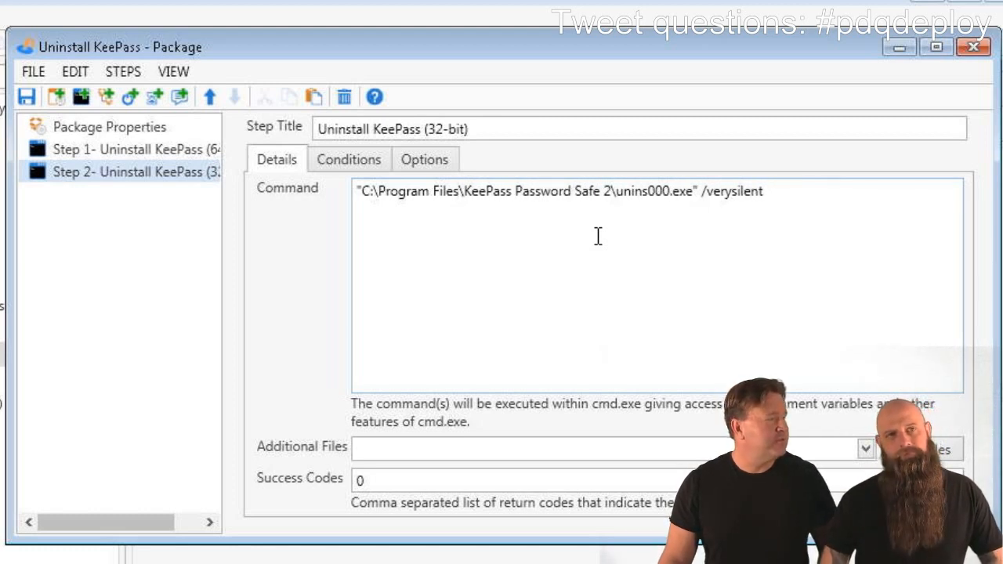
# Set the 32-bit step's architecture condition to 32-bit, save the package, and close it after reviewing the command.
pyautogui.click(354, 157)
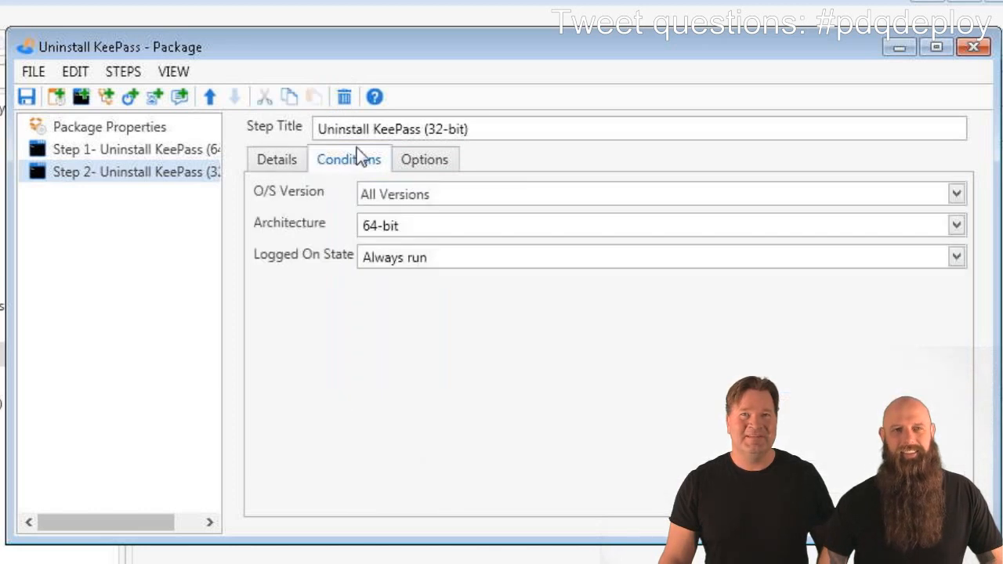
pyautogui.click(410, 227)
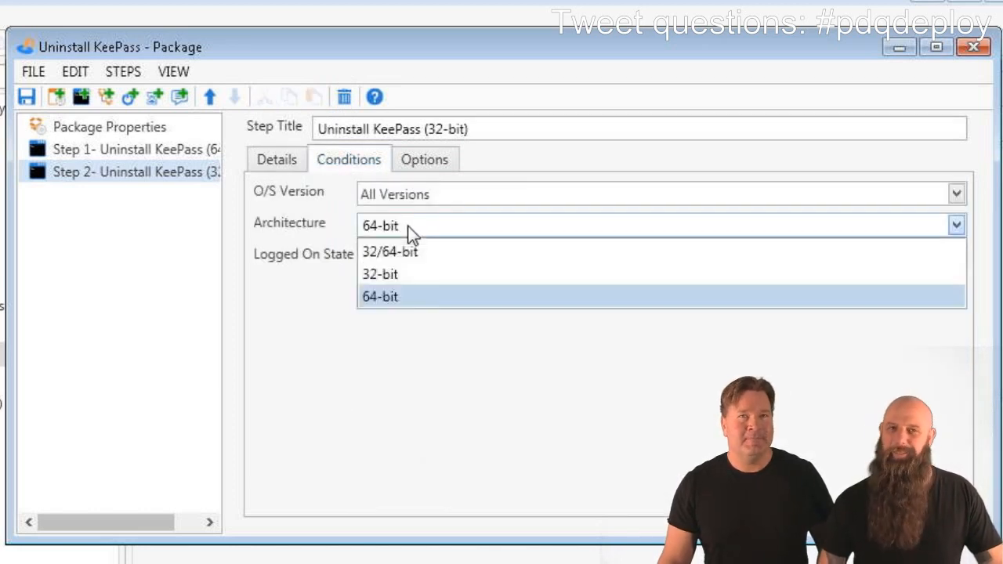
pyautogui.click(396, 274)
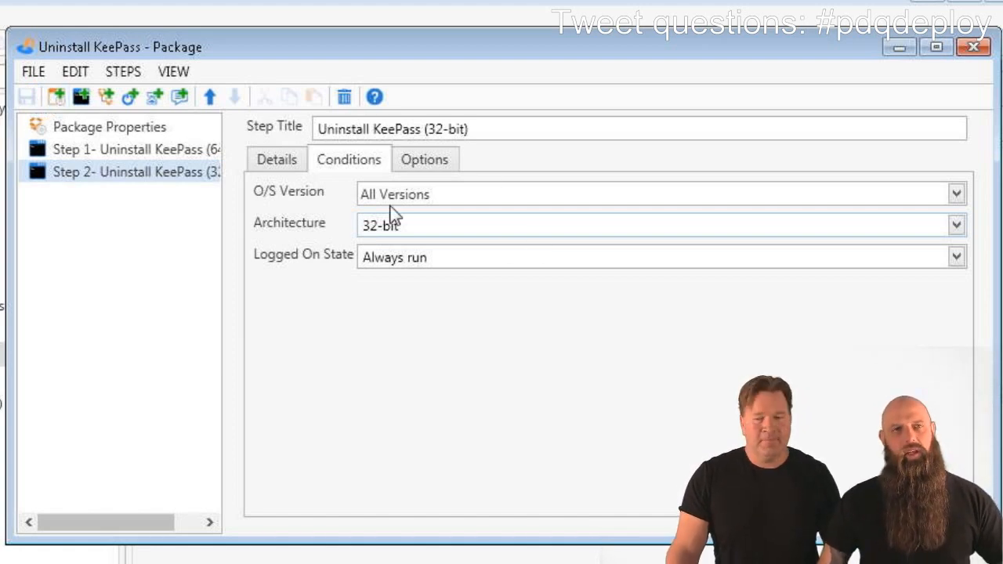
pyautogui.click(295, 158)
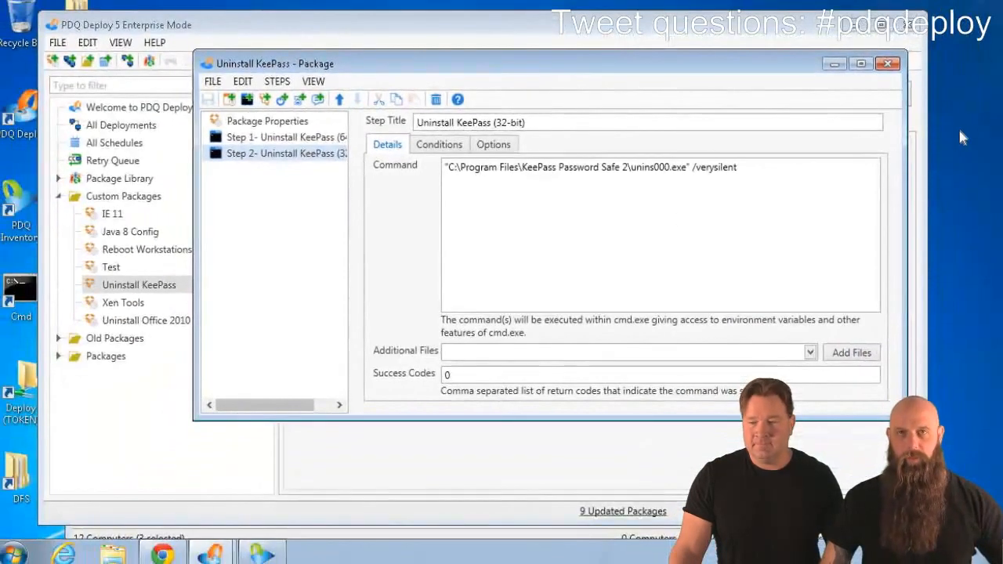
pyautogui.click(888, 63)
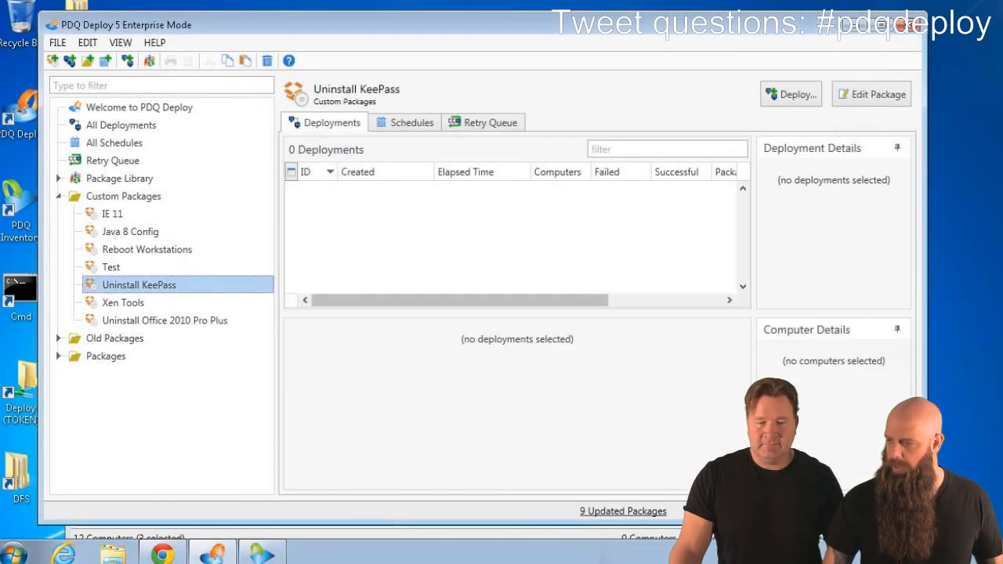
# Start a one-time deployment of the Uninstall KeePass package and choose to pick its targets from PDQ Inventory.
pyautogui.click(789, 97)
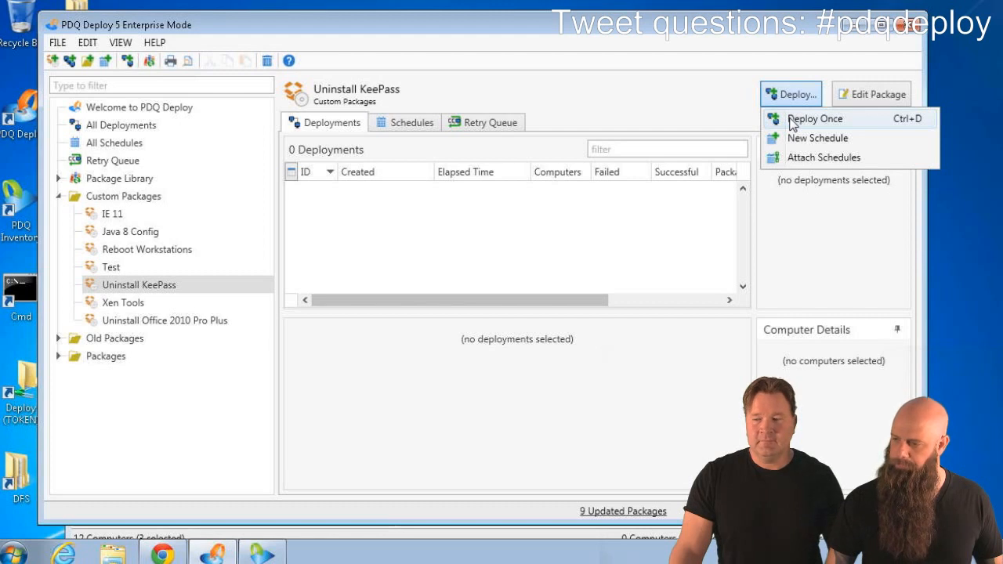
pyautogui.click(791, 122)
pyautogui.click(452, 169)
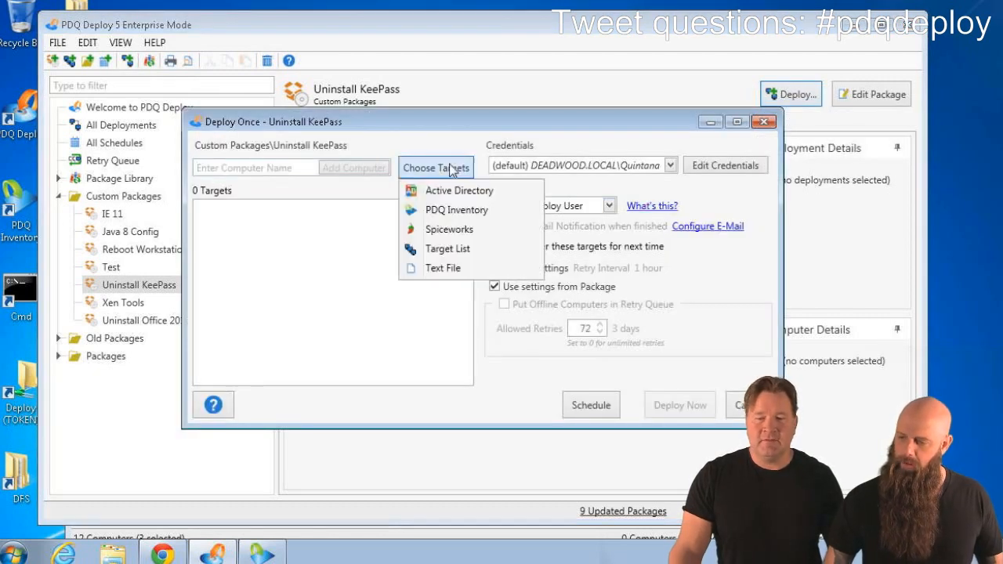
pyautogui.click(451, 212)
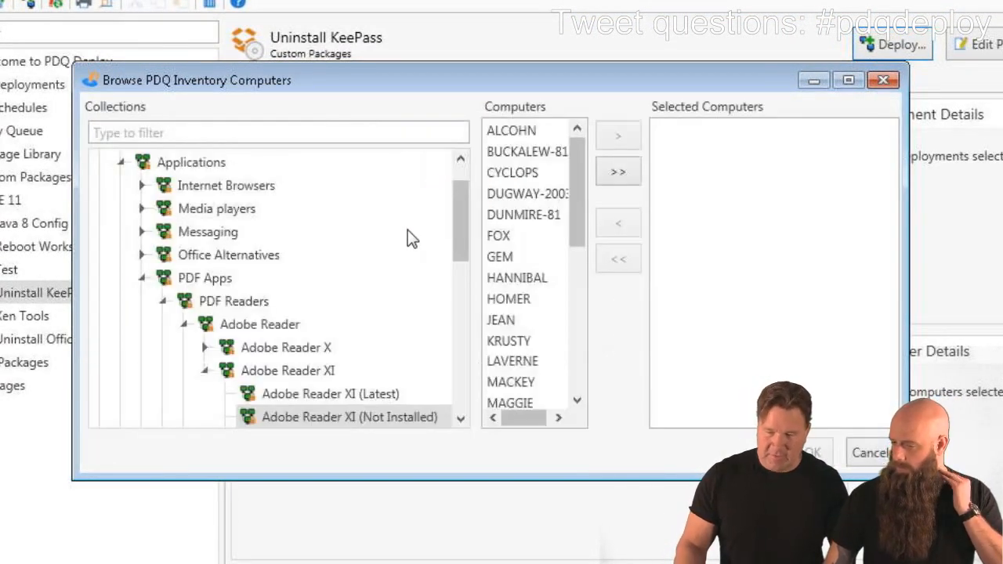
# Add BUCKALEW-81, COACH, COSMO, COSTANZA and DUNMIRE-81 from the KeePass collection as targets and deploy the uninstall to them now.
pyautogui.click(141, 277)
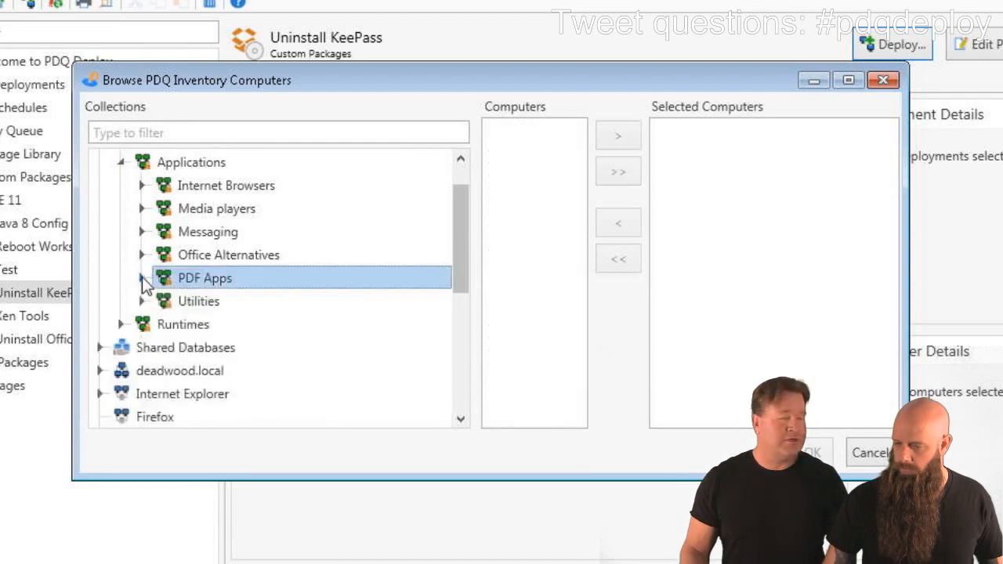
pyautogui.click(121, 162)
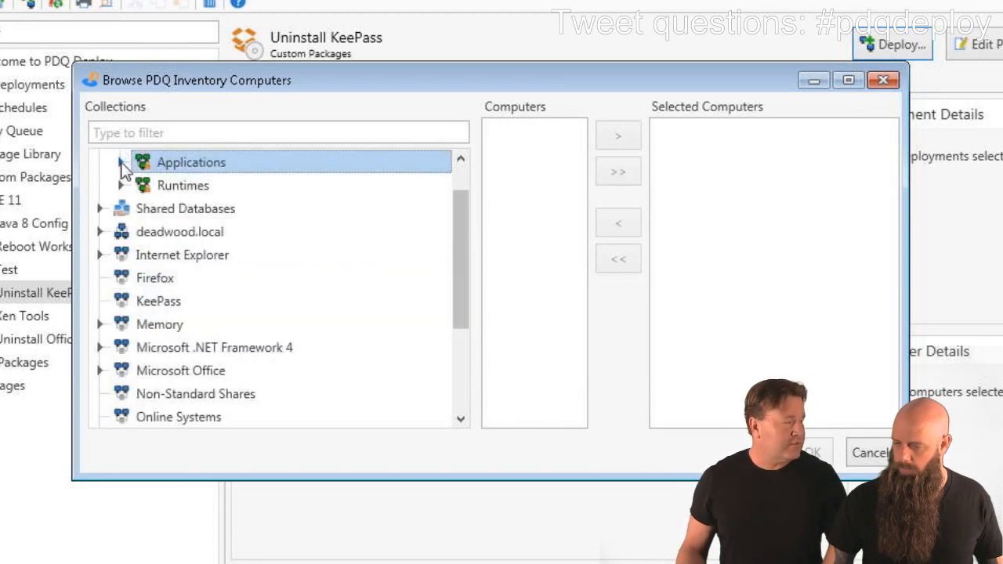
pyautogui.scroll(1, 461, 184)
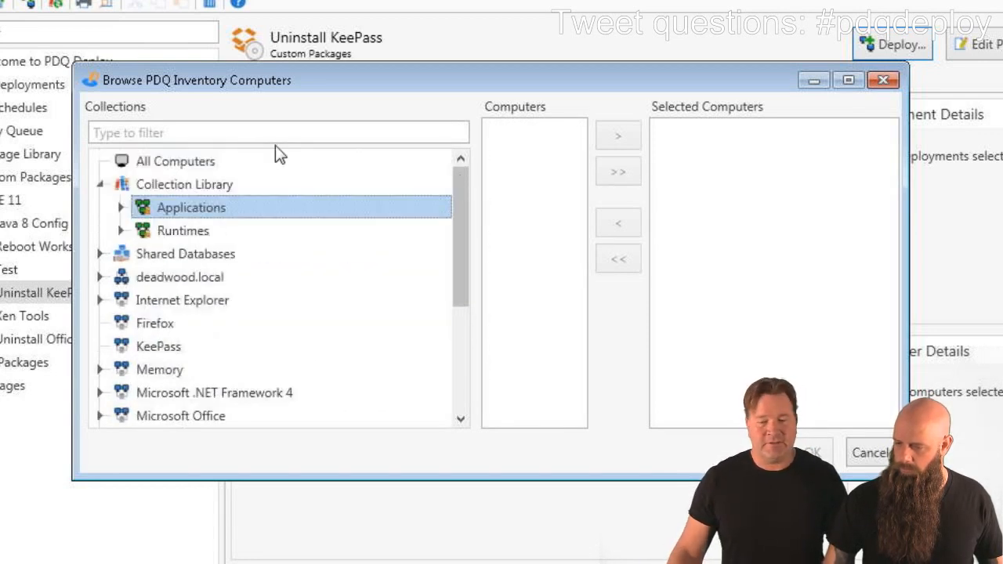
pyautogui.click(240, 132)
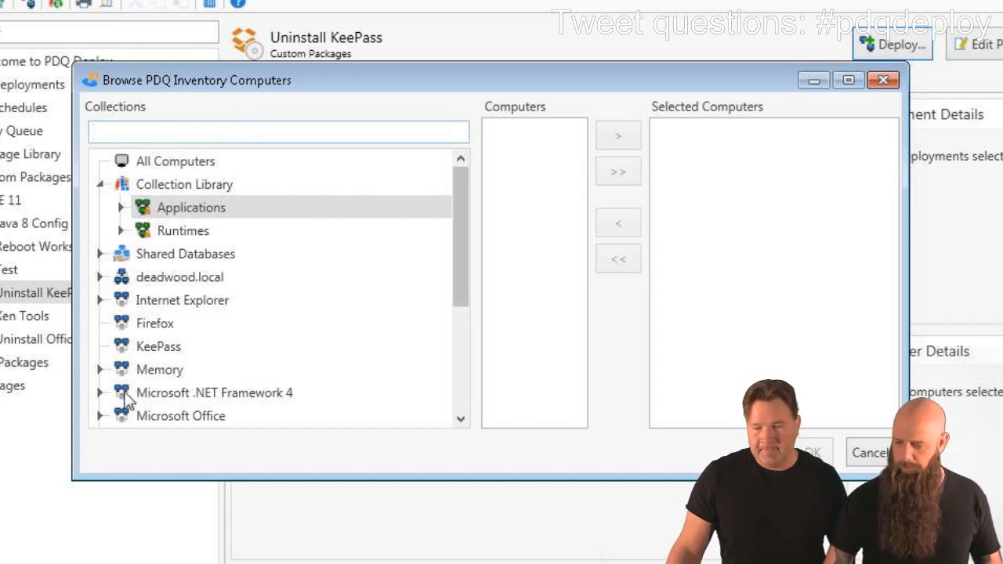
pyautogui.click(161, 346)
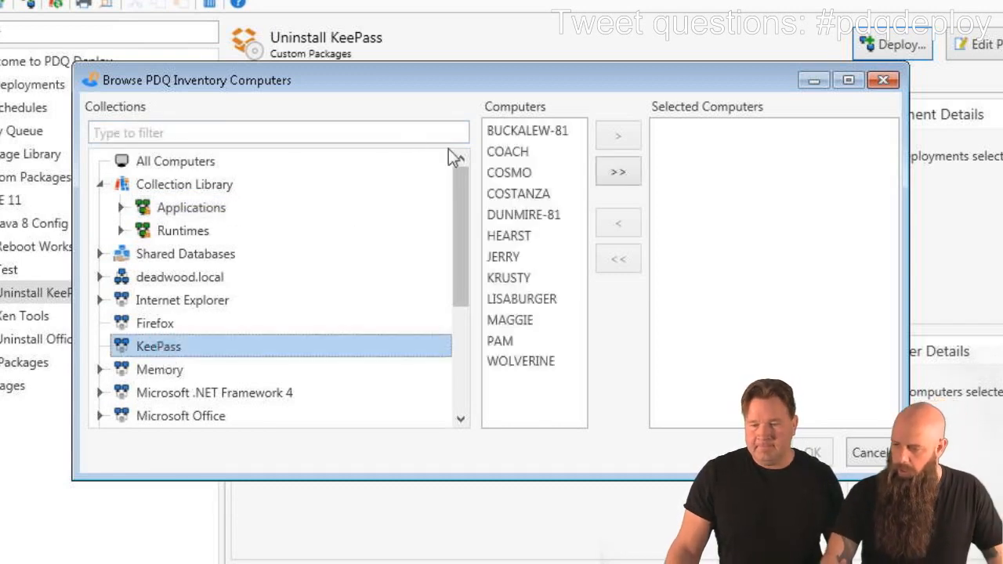
pyautogui.click(507, 132)
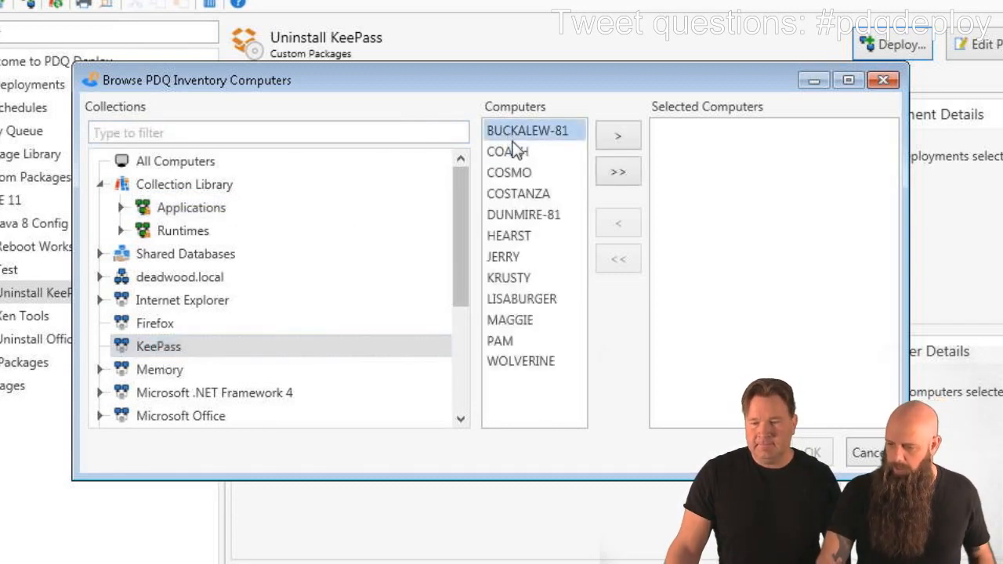
pyautogui.keyDown('shift'); pyautogui.click(523, 213); pyautogui.keyUp('shift')
pyautogui.keyDown('ctrl'); pyautogui.click(523, 321); pyautogui.keyUp('ctrl')
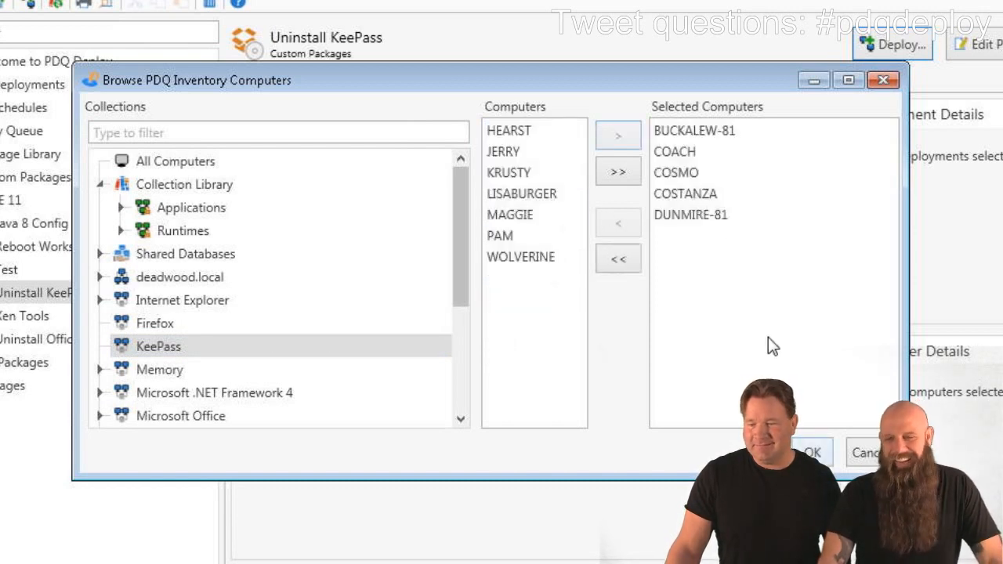
pyautogui.click(812, 453)
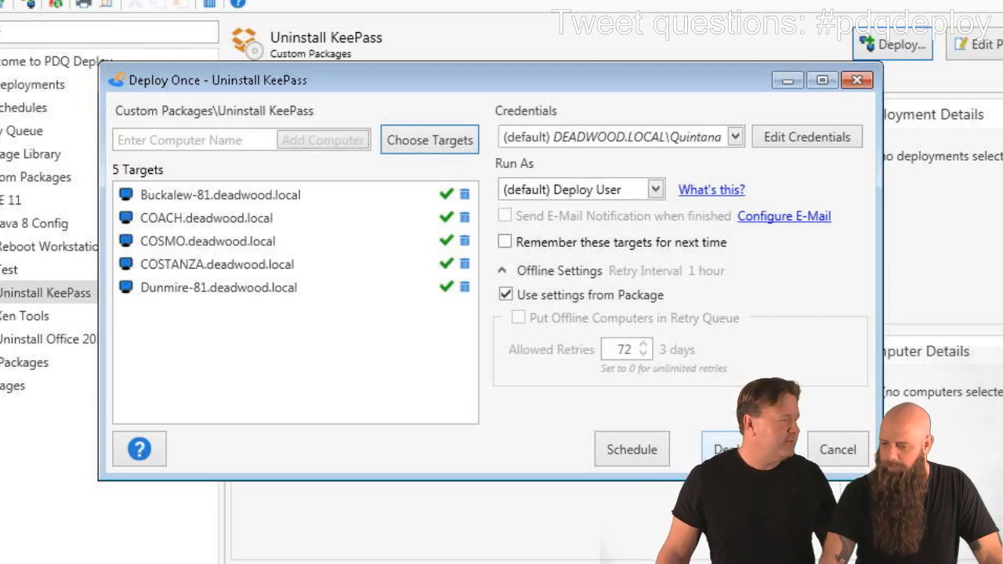
pyautogui.click(755, 451)
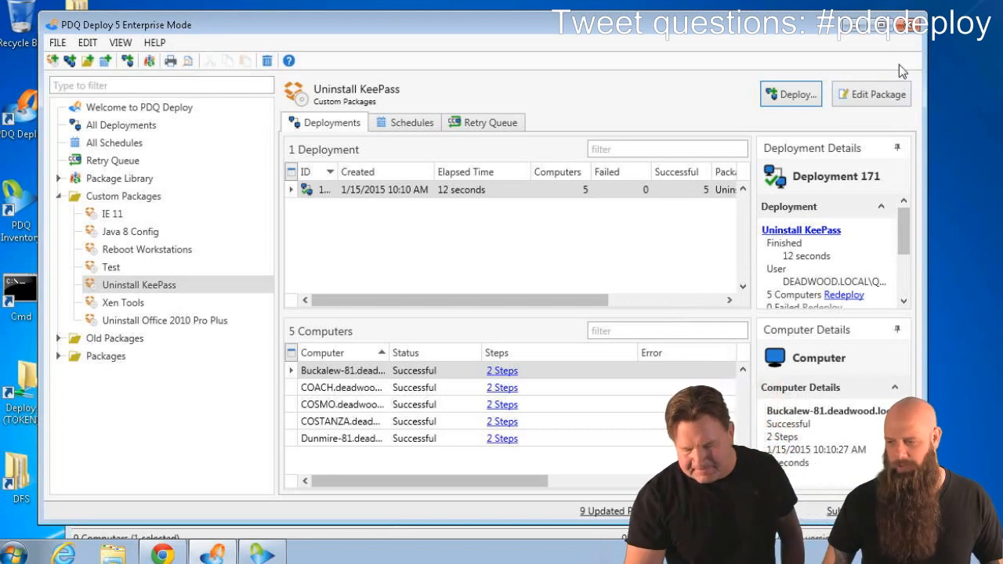
# Switch to PDQ Inventory, filter the collections by "offi" to open Microsoft Office 2010, and clear the filter.
pyautogui.click(855, 24)
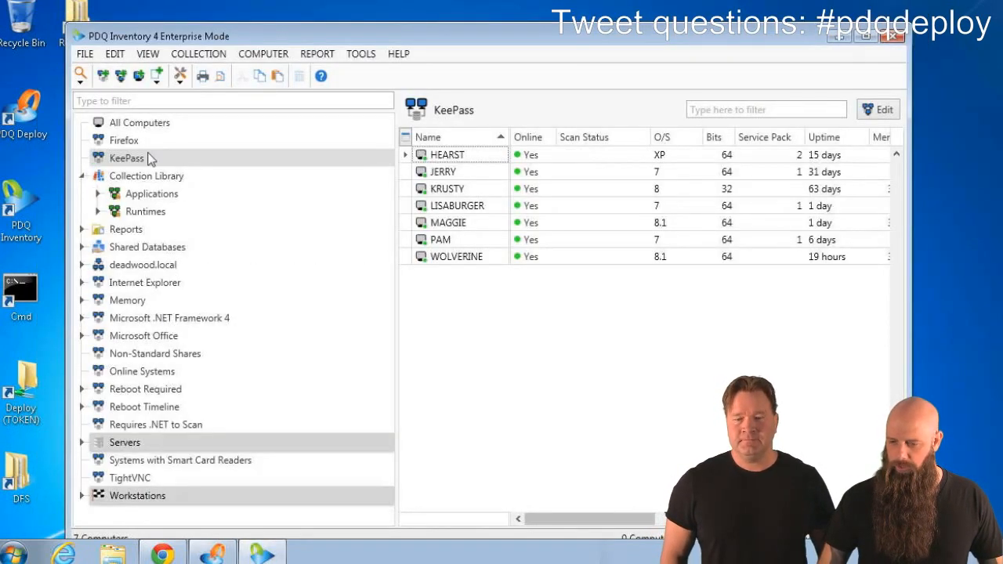
pyautogui.write('of')
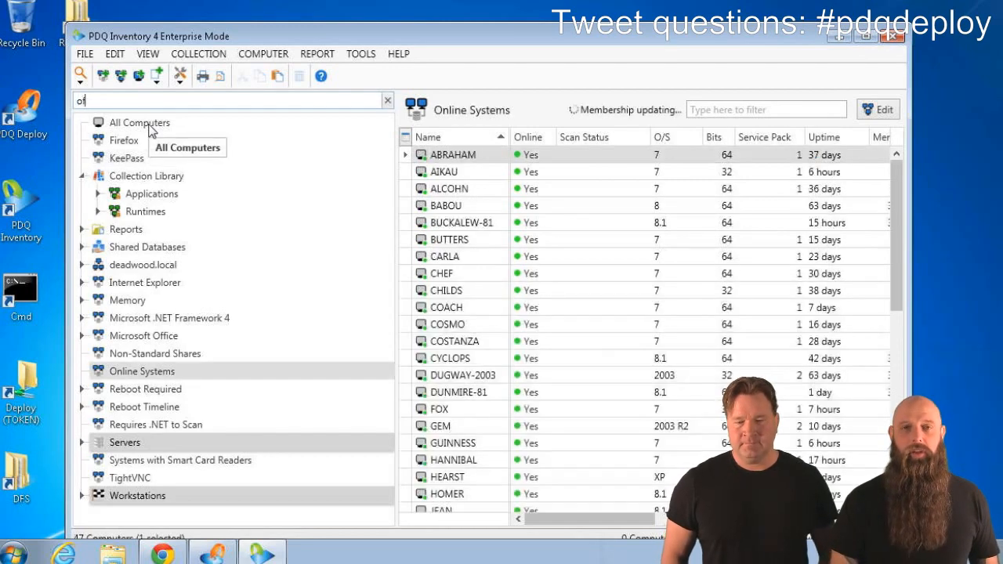
pyautogui.write('fi')
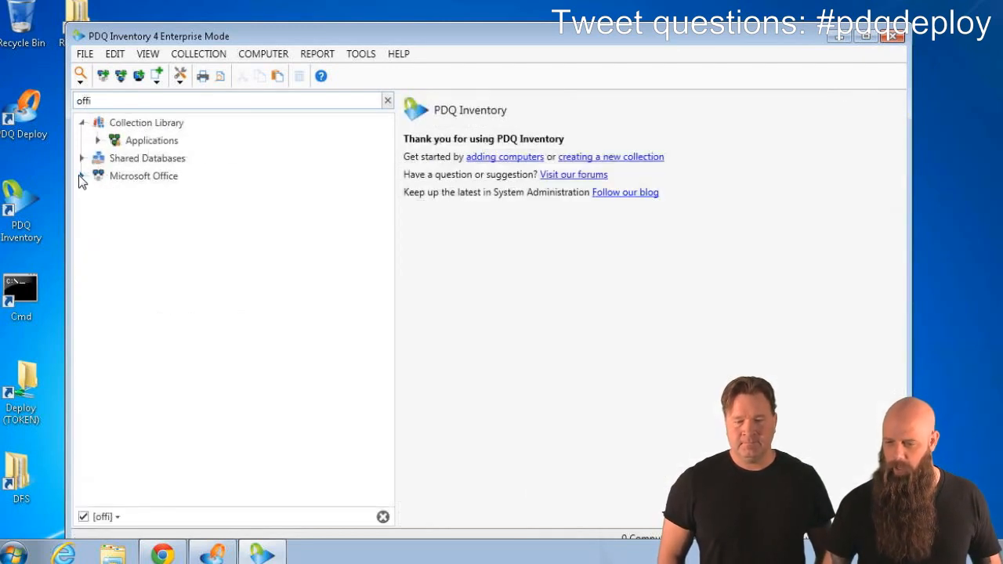
pyautogui.click(80, 175)
pyautogui.click(133, 229)
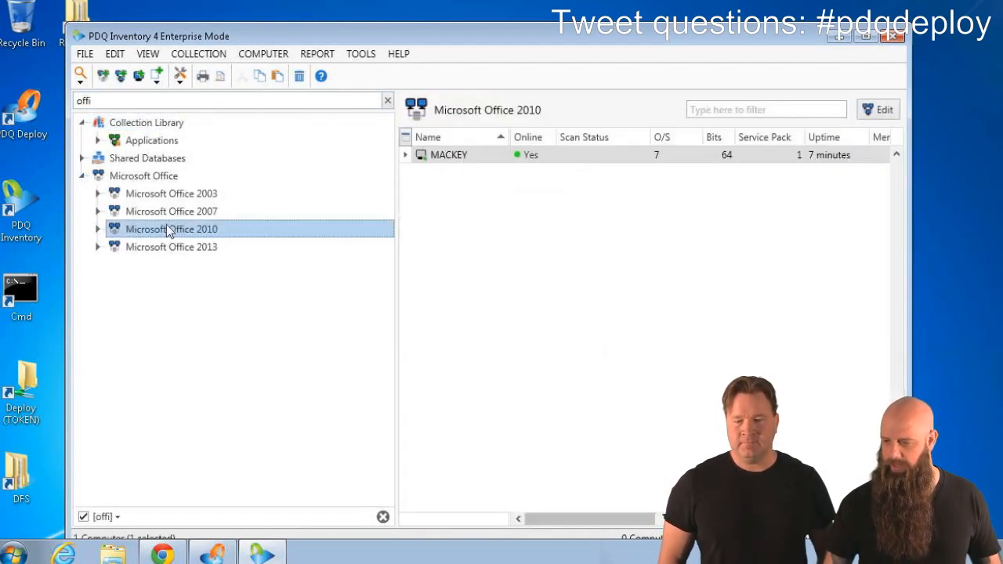
pyautogui.click(387, 100)
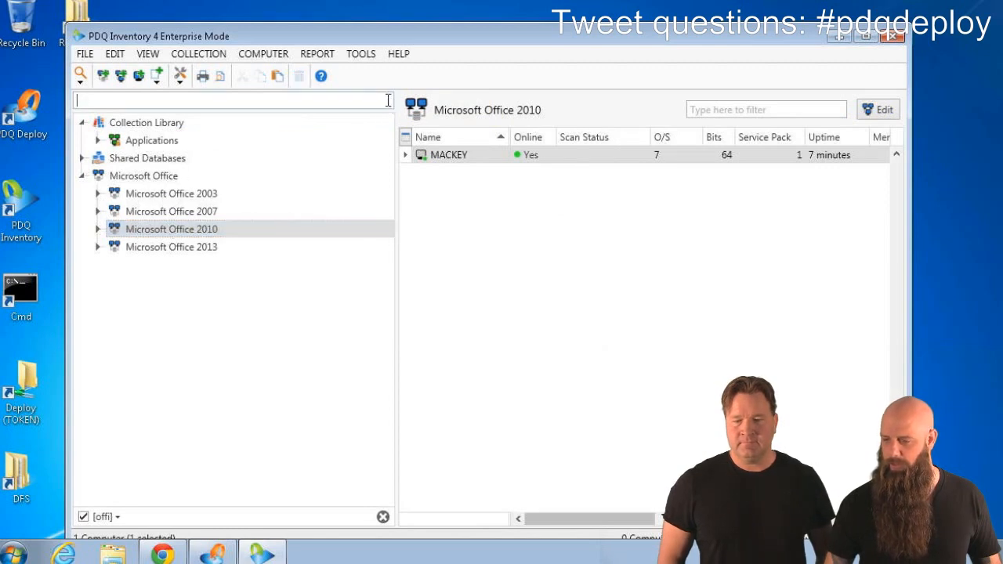
# Examine the uninstall string of Microsoft Office Professional Plus 2010 in MACKEY's applications list, and close the computer's details.
pyautogui.doubleClick(461, 157)
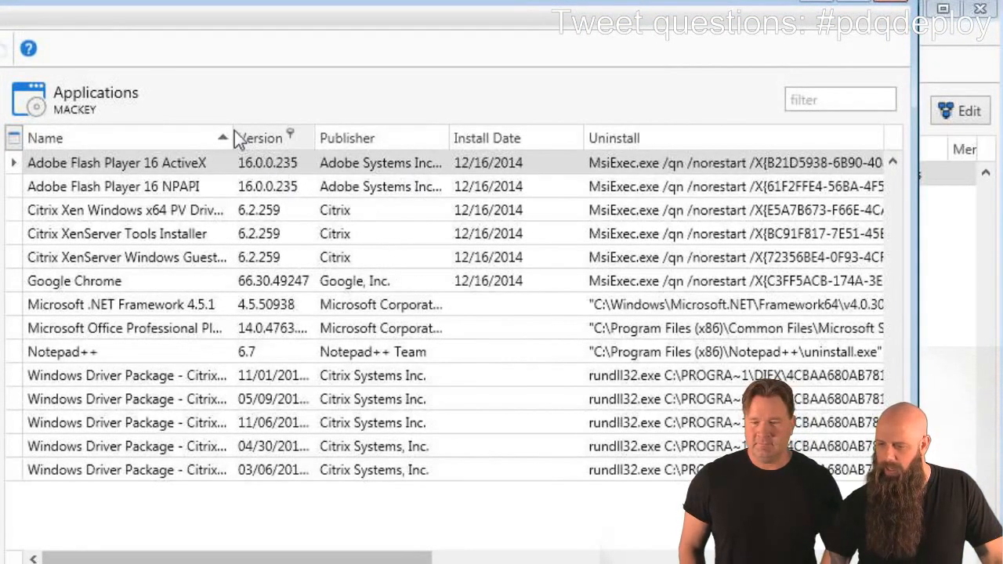
pyautogui.moveTo(234, 137); pyautogui.dragTo(282, 132)
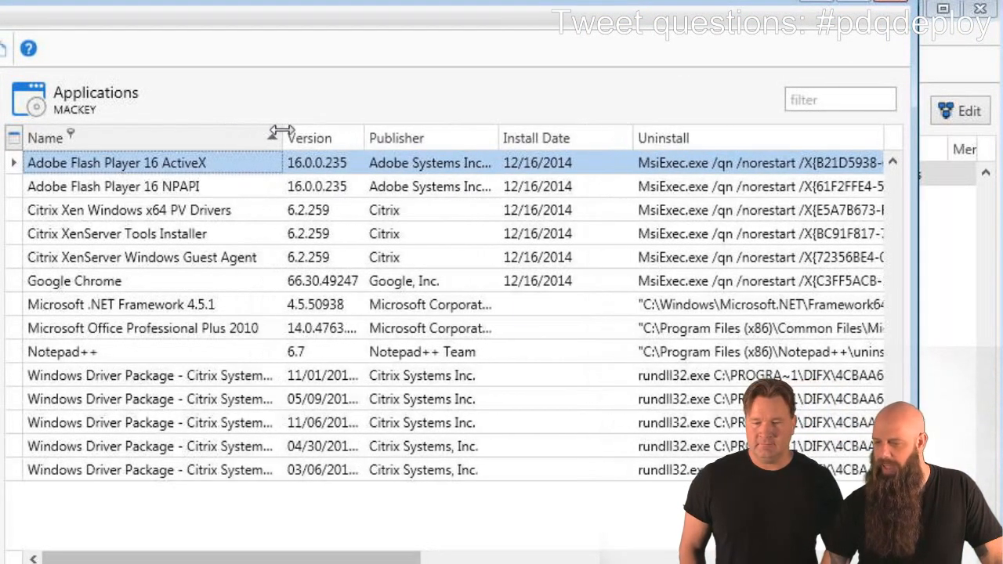
pyautogui.click(699, 324)
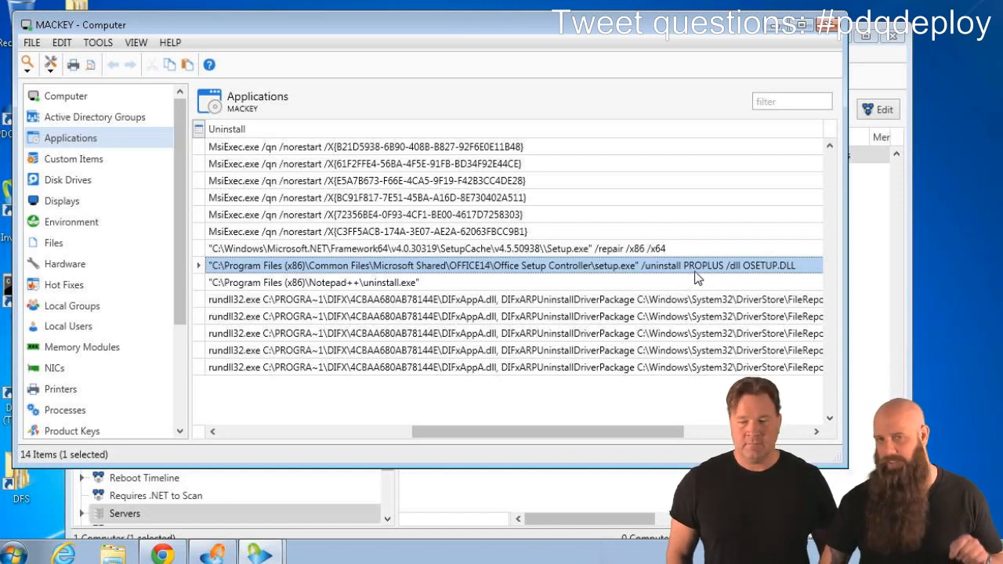
pyautogui.click(828, 25)
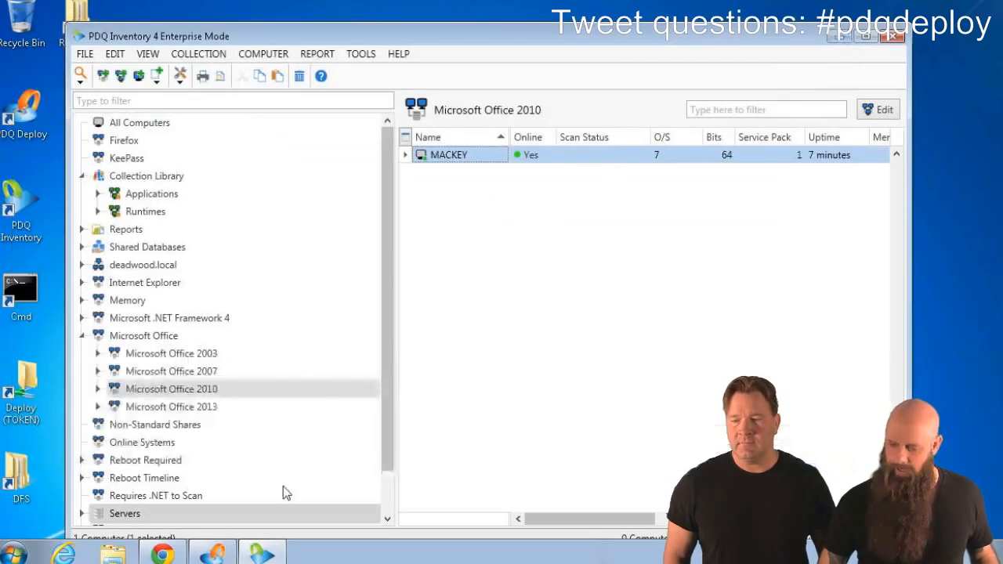
# Switch to PDQ Deploy and open the Uninstall Office 2010 Pro Plus package to examine its uninstall steps.
pyautogui.click(225, 554)
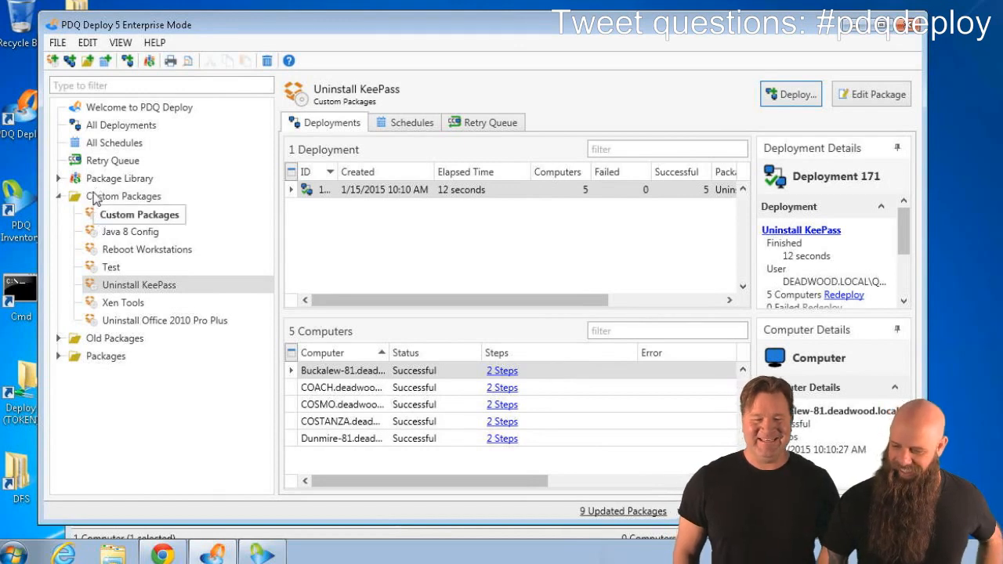
pyautogui.click(116, 322)
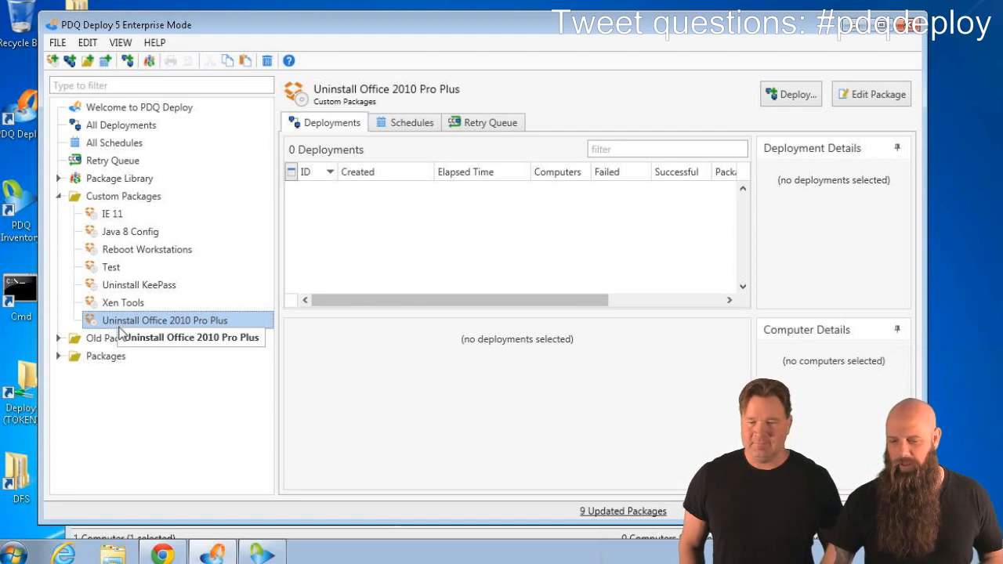
pyautogui.doubleClick(118, 328)
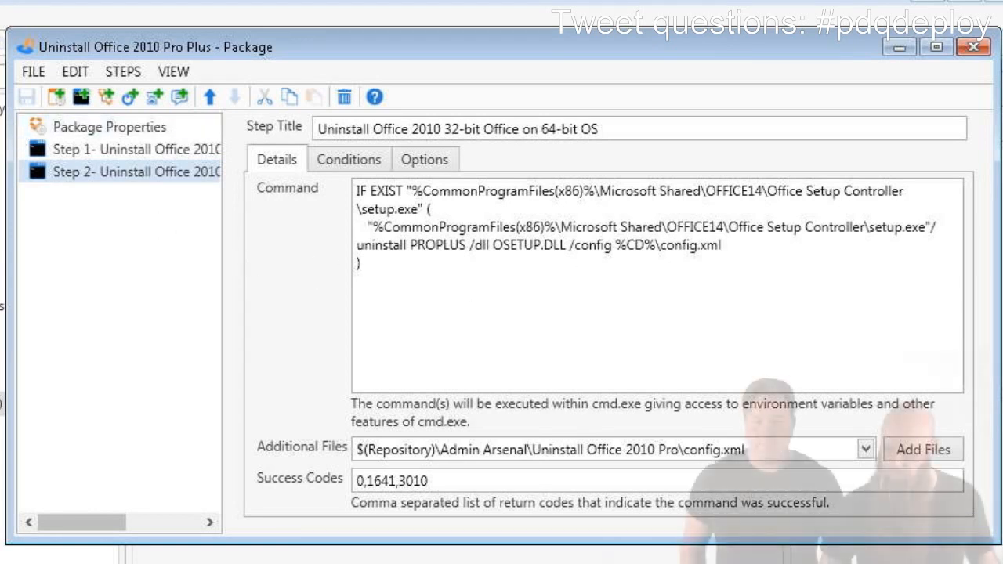
# Open the package repository and select config.xml in the Admin Arsenal\Uninstall Office 2010 Pro folder.
pyautogui.click(11, 74)
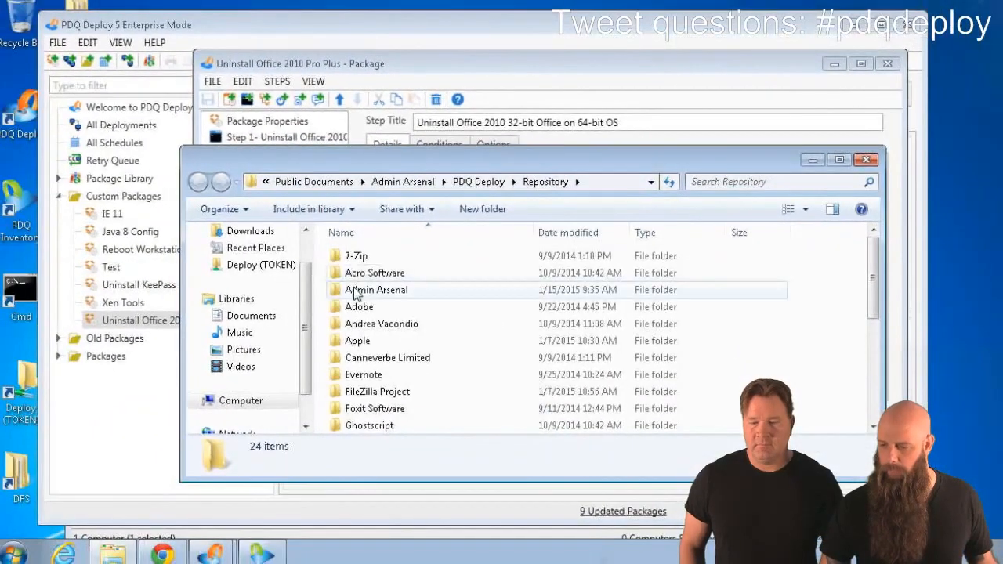
pyautogui.doubleClick(353, 290)
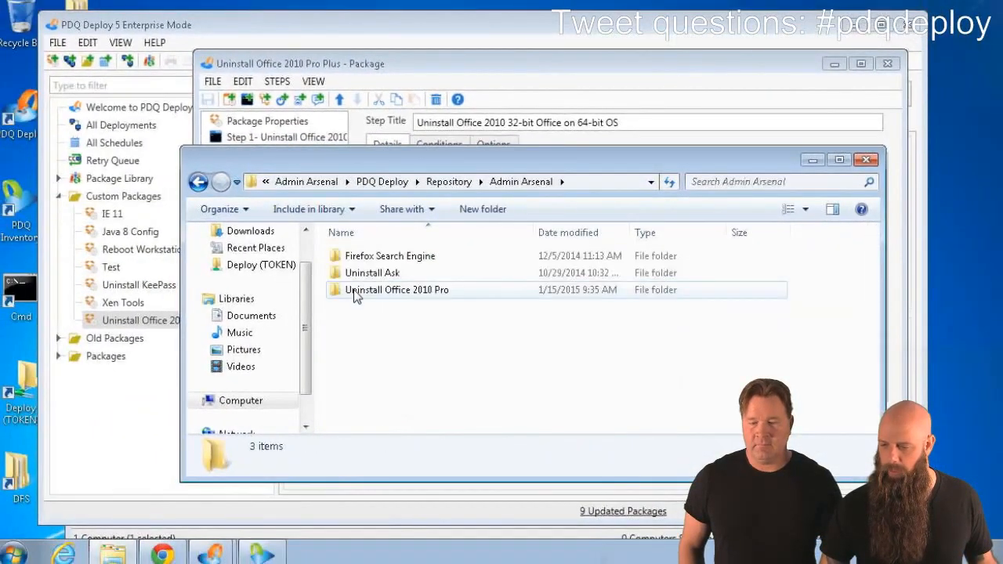
pyautogui.doubleClick(354, 290)
pyautogui.click(356, 261)
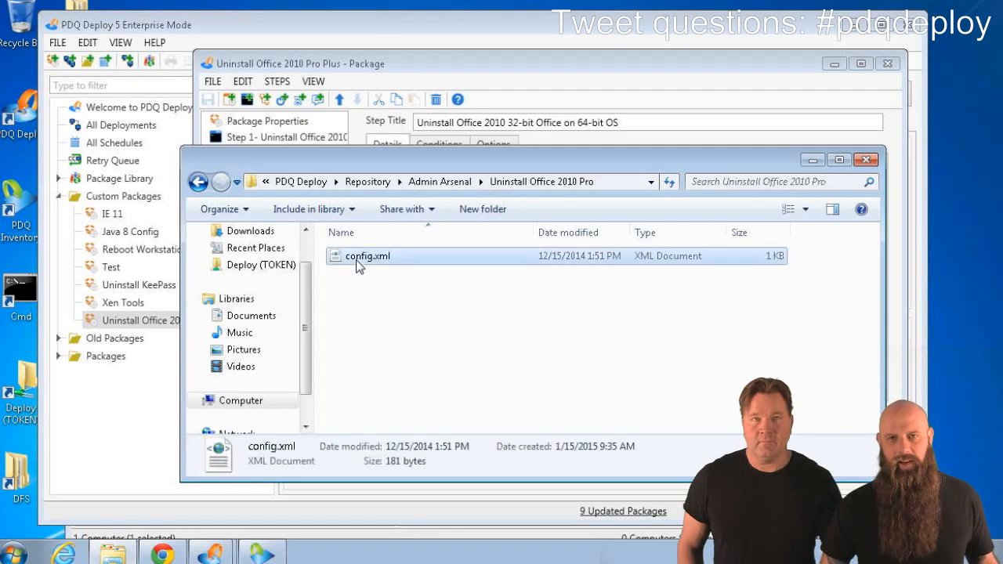
# Open config.xml in Notepad++ to examine its configuration settings, and close the file, its folder and the Uninstall Office 2010 Pro Plus package.
pyautogui.rightClick(356, 262)
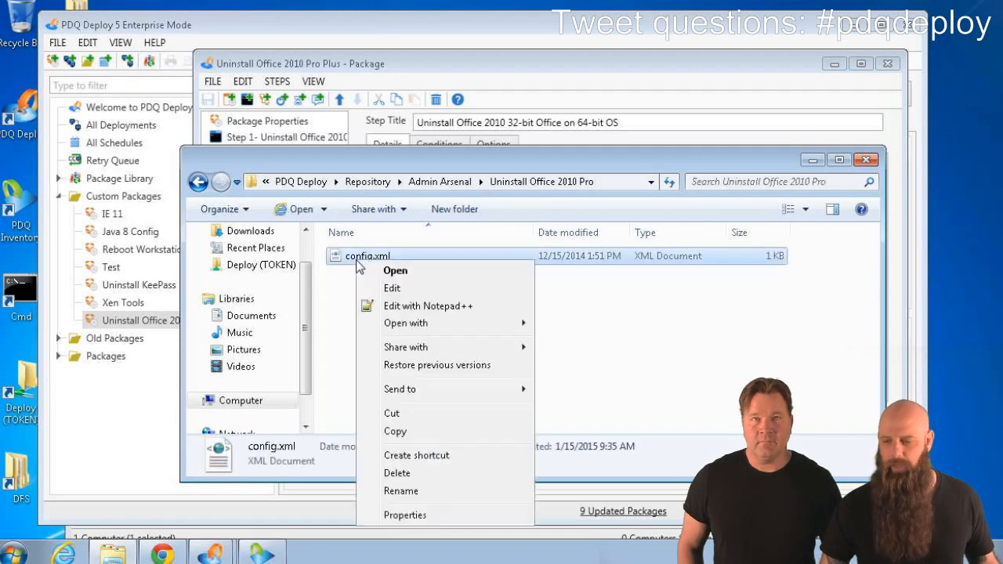
pyautogui.click(392, 306)
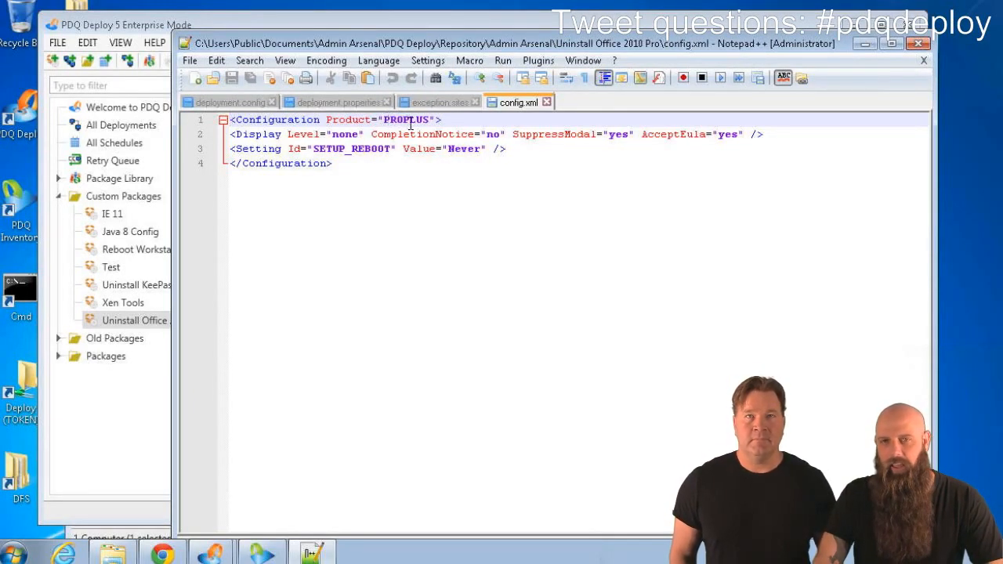
pyautogui.click(918, 43)
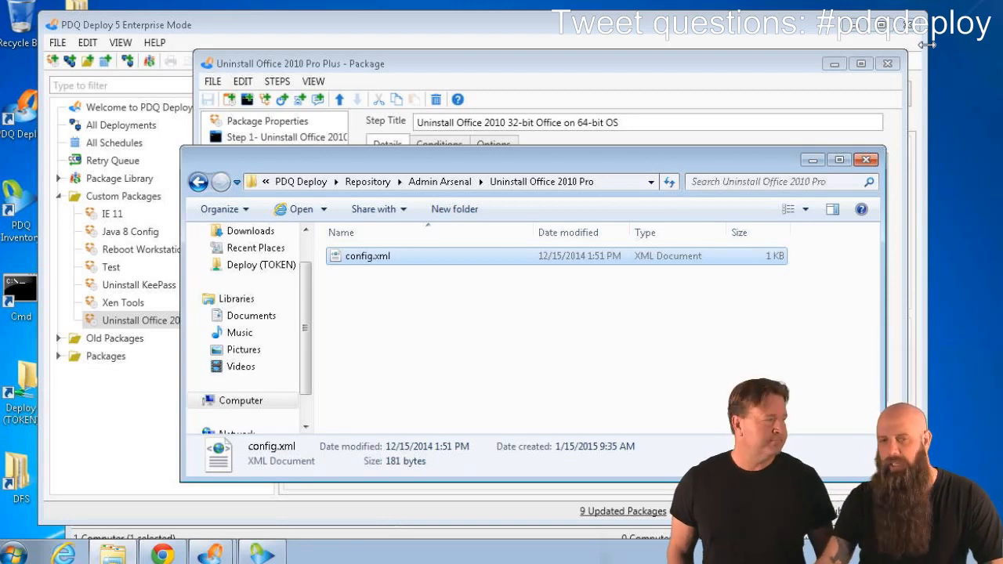
pyautogui.click(863, 161)
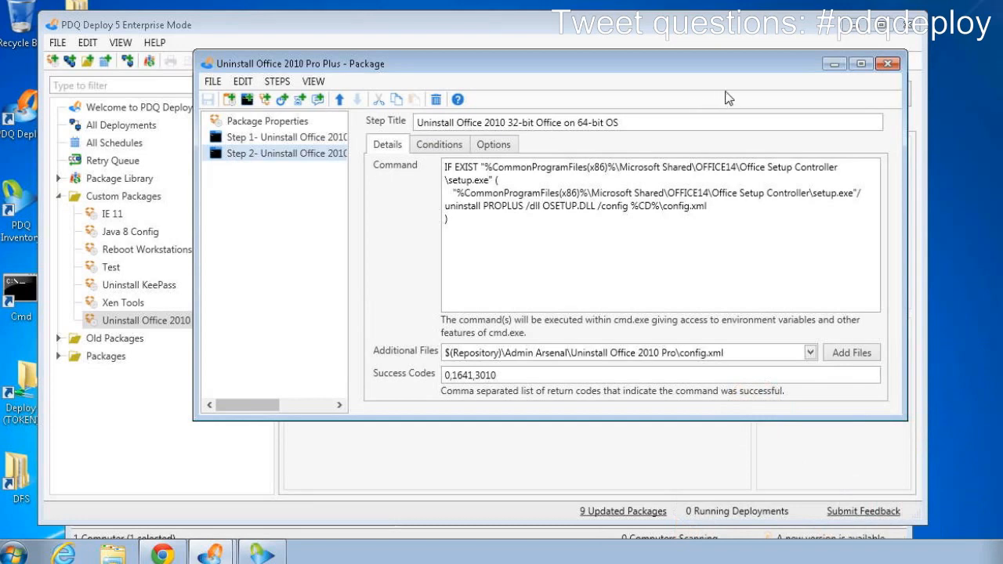
pyautogui.click(888, 64)
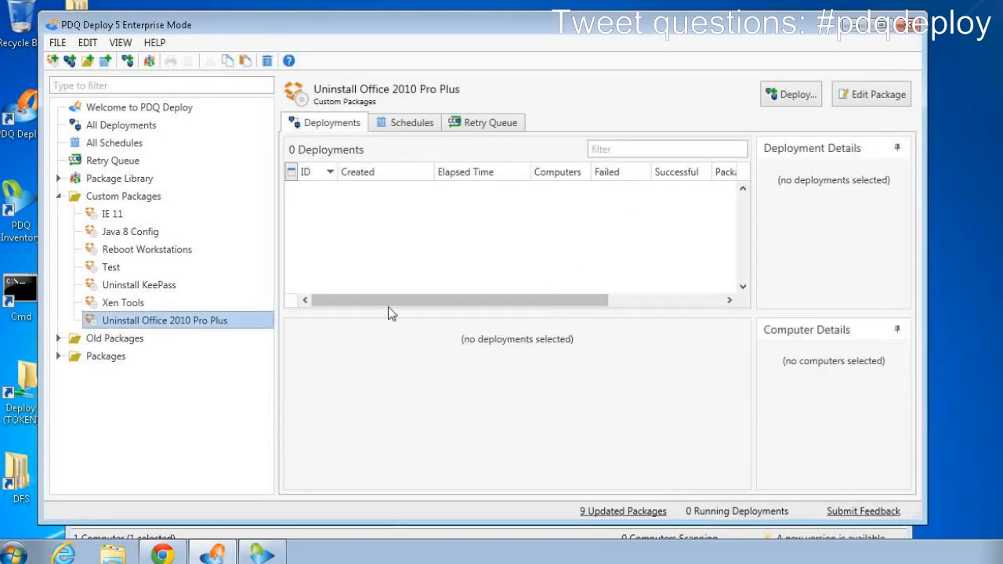
# Deploy the Uninstall Office 2010 Pro Plus package once to the computer mackey.
pyautogui.hotkey('ctrl', 'd')
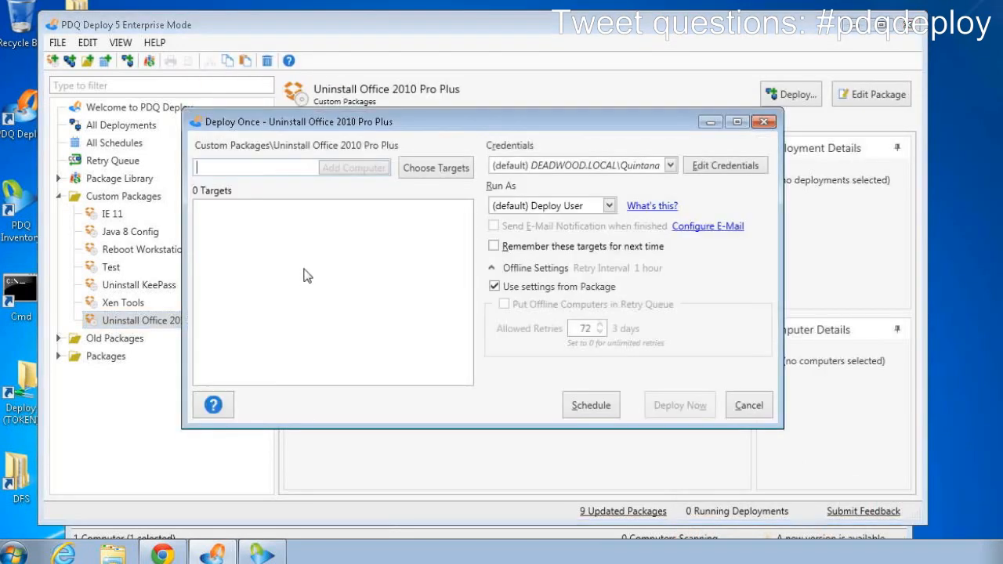
pyautogui.write('mackey')
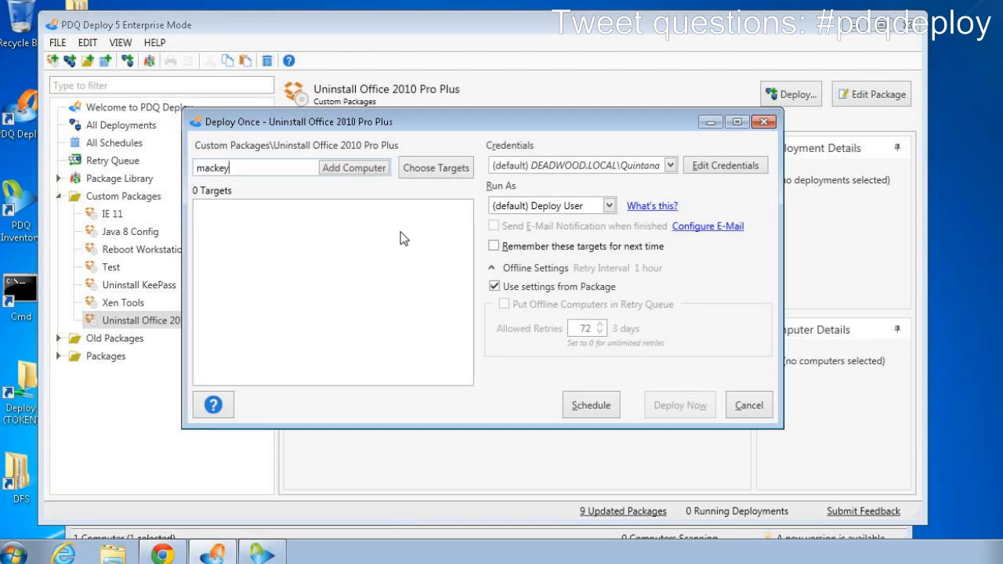
pyautogui.press('Return')
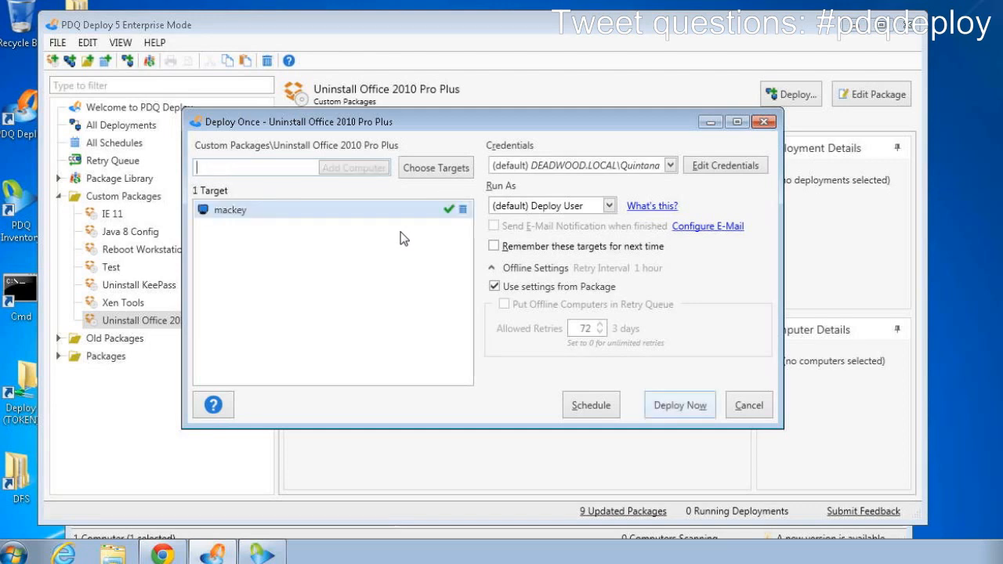
pyautogui.click(683, 412)
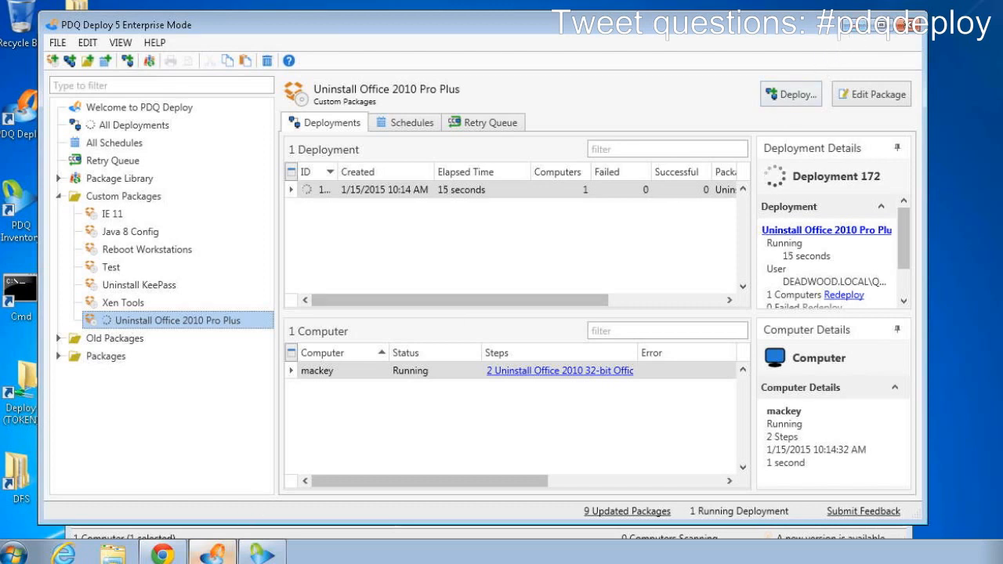
pyautogui.moveTo(262, 553)
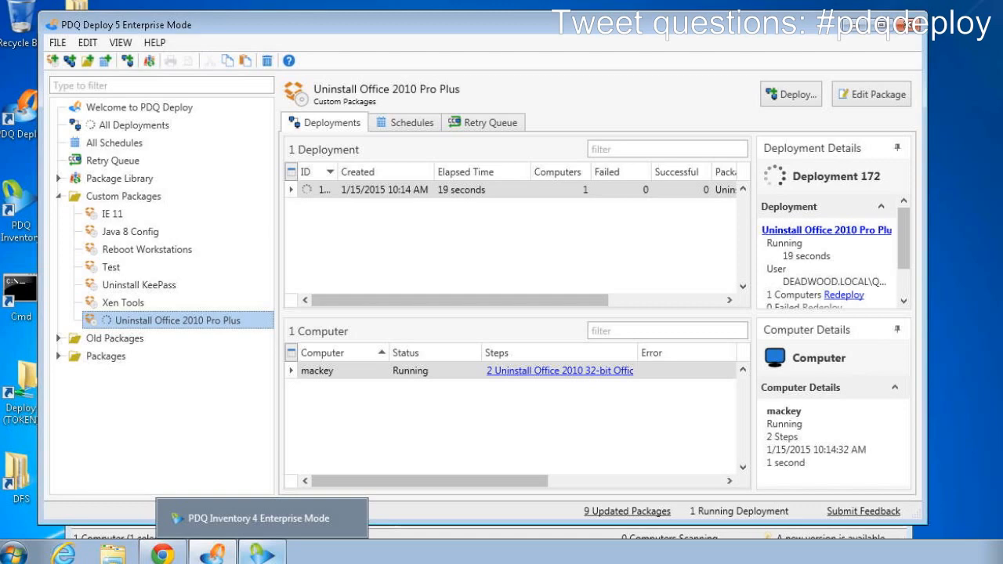
pyautogui.click(258, 517)
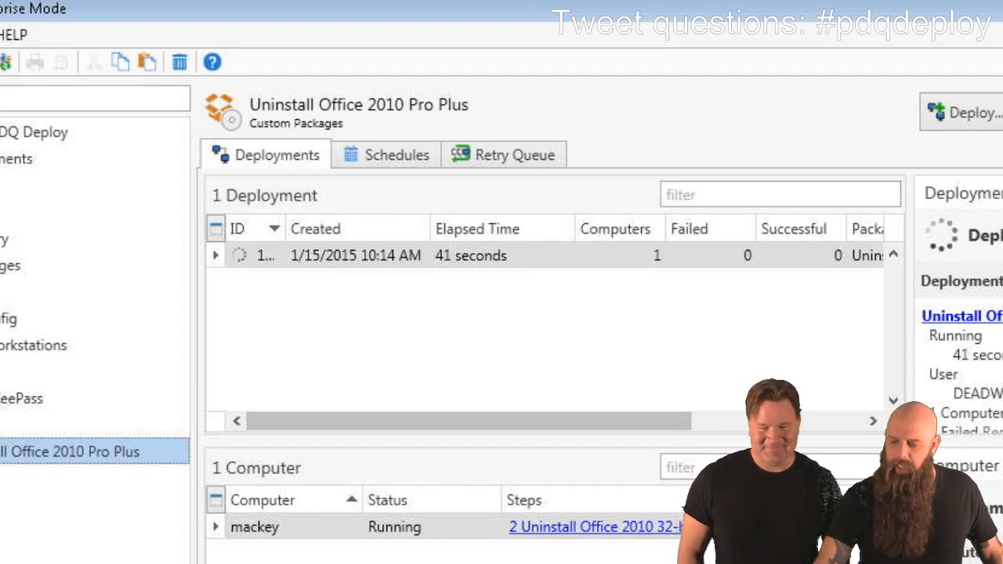
# Open the Uninstall Ask Toolbar 4.0 package from the Packages folder, examine its Uninstall Ask Toolbars step, and close the package.
pyautogui.click(0, 531)
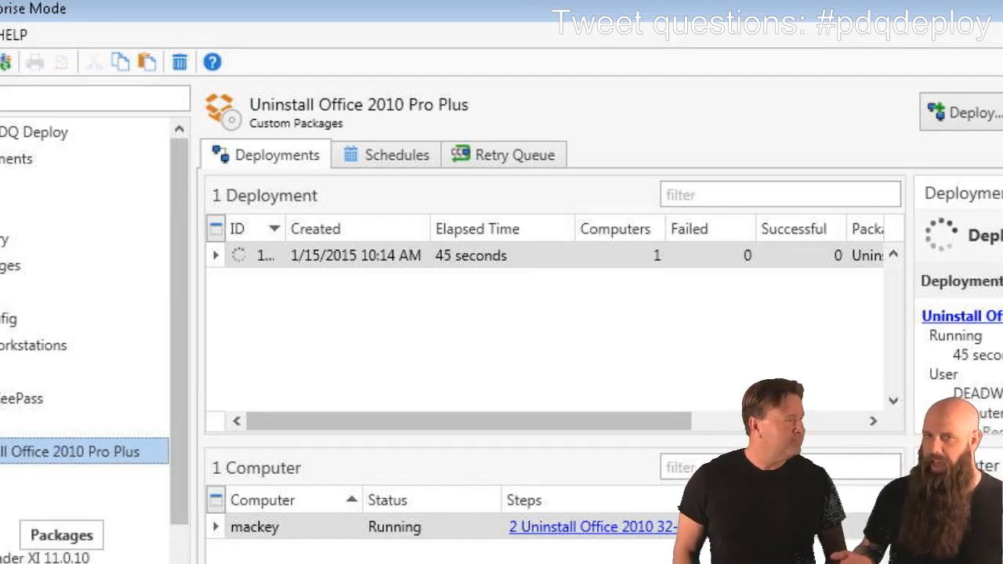
pyautogui.scroll(-3, 85, 329)
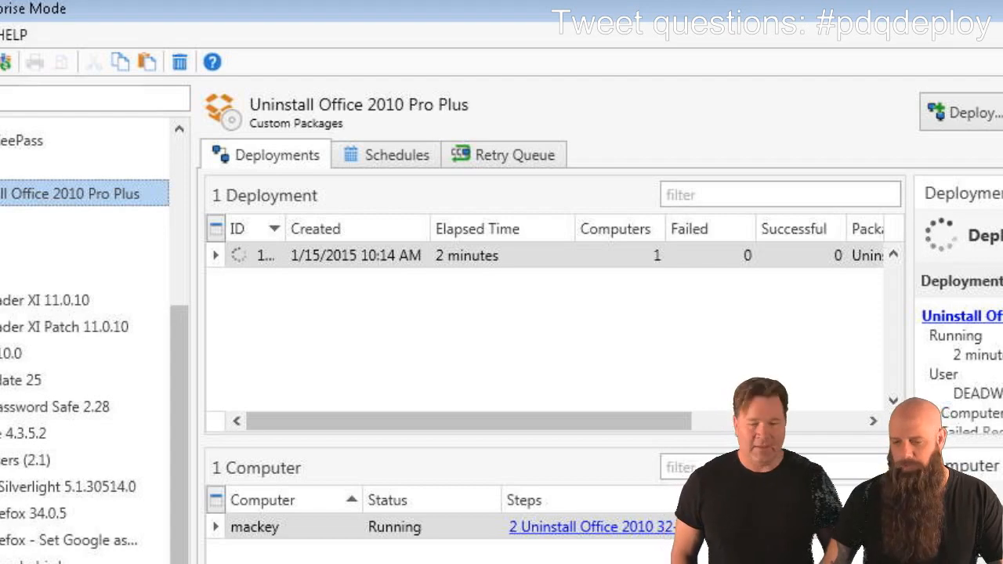
pyautogui.doubleClick(78, 560)
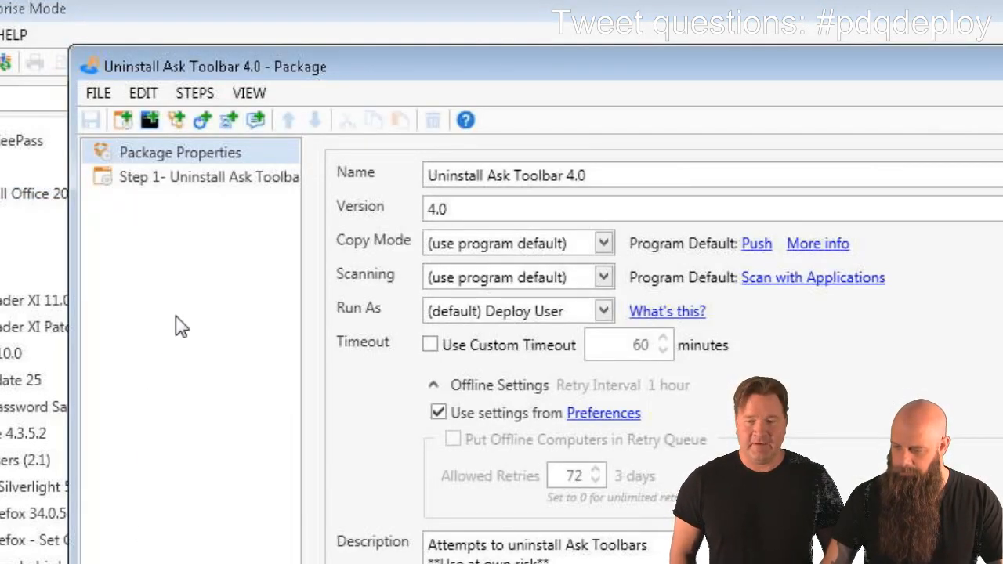
pyautogui.click(197, 192)
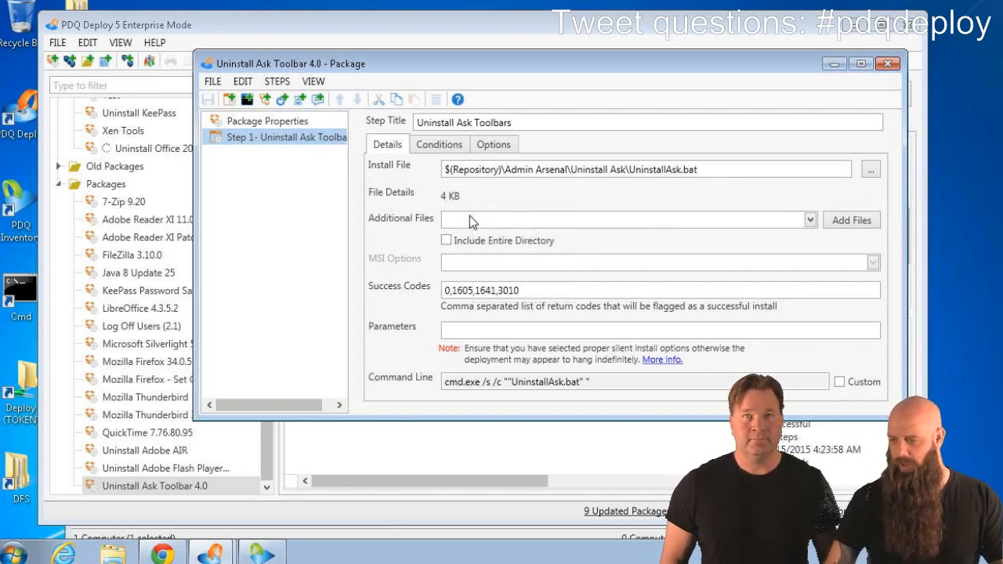
pyautogui.click(888, 64)
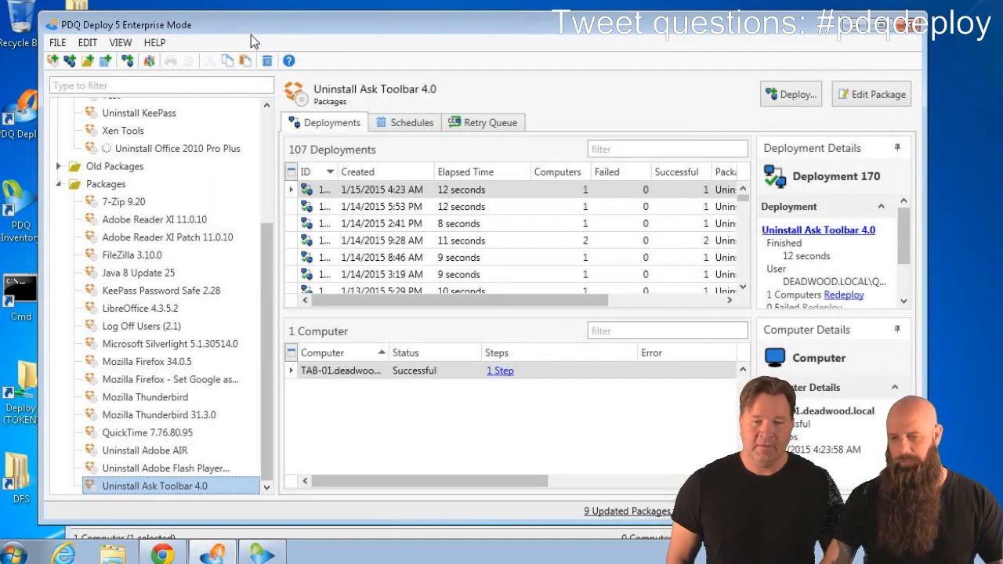
# Open the package repository from the preferences and browse its Admin Arsenal folder, looking inside Uninstall Office 2010 Pro.
pyautogui.click(58, 42)
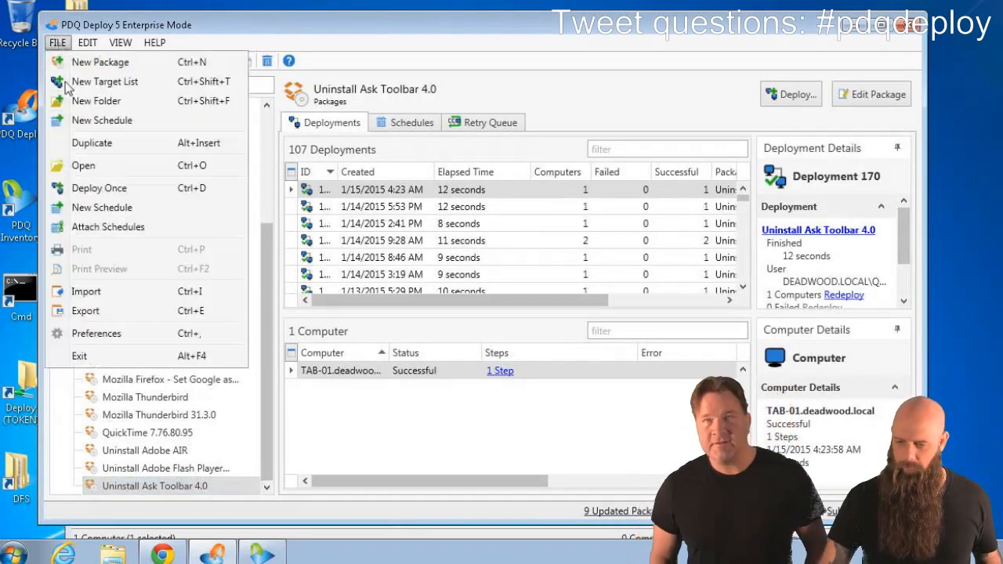
pyautogui.click(96, 335)
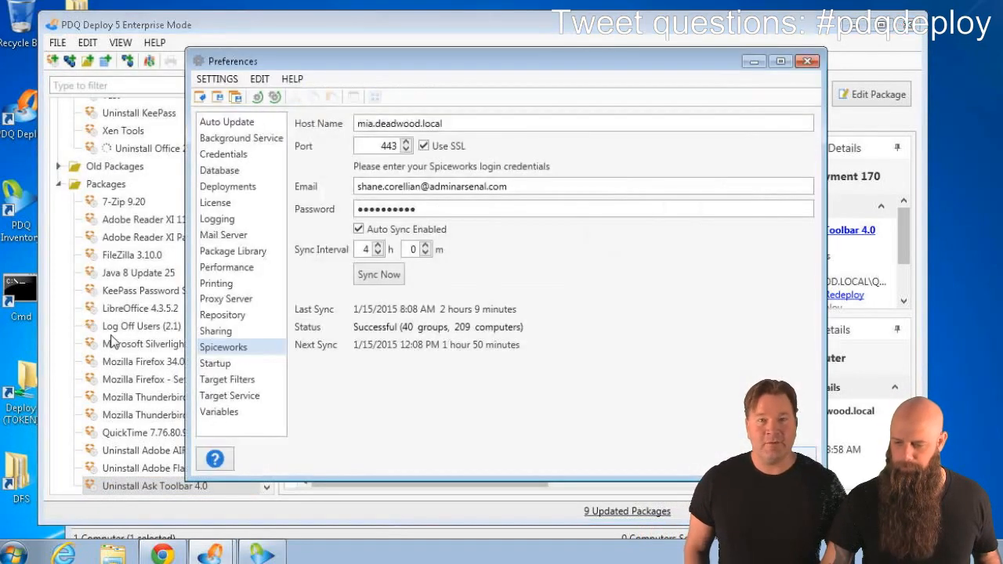
pyautogui.click(210, 315)
pyautogui.click(403, 201)
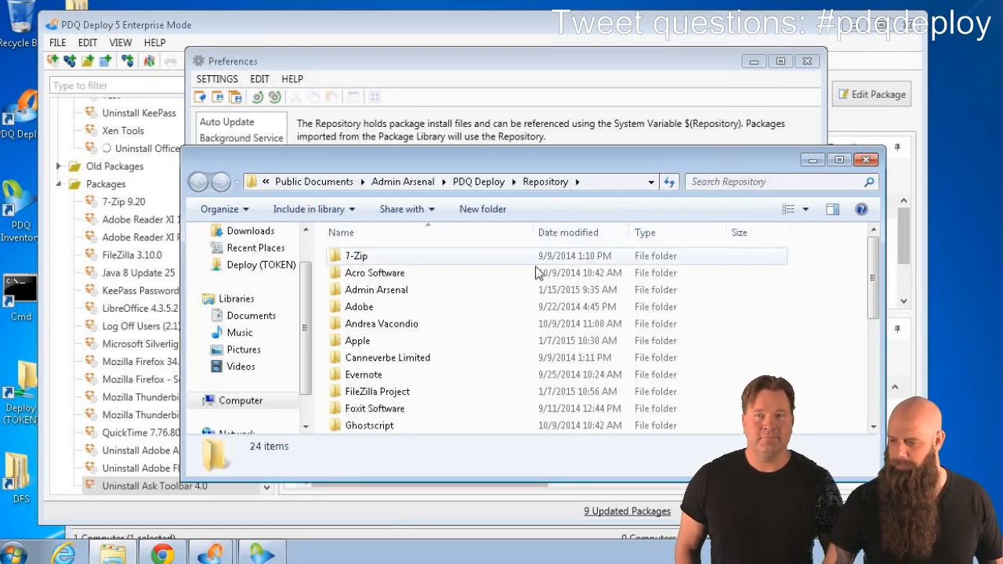
pyautogui.doubleClick(371, 290)
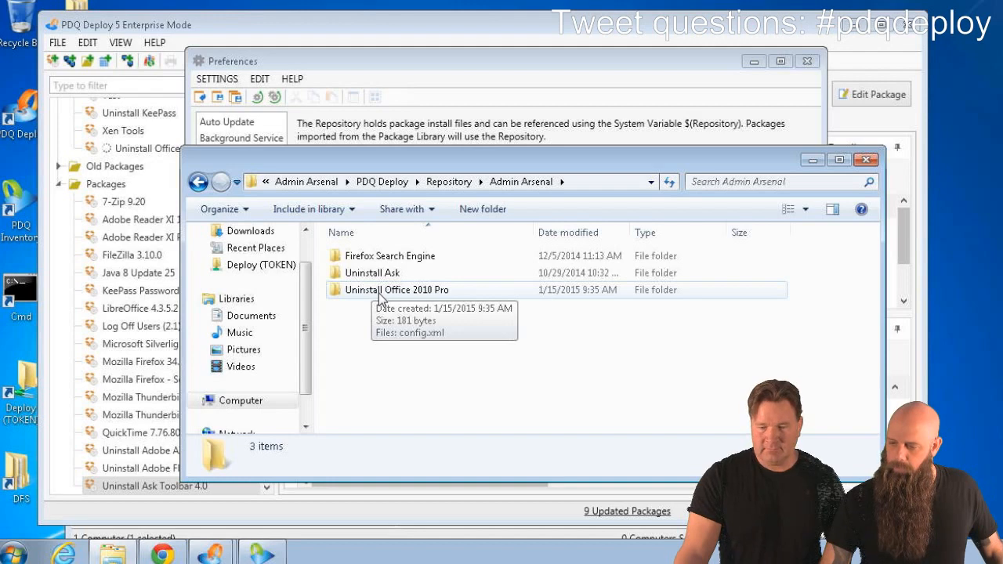
pyautogui.doubleClick(380, 293)
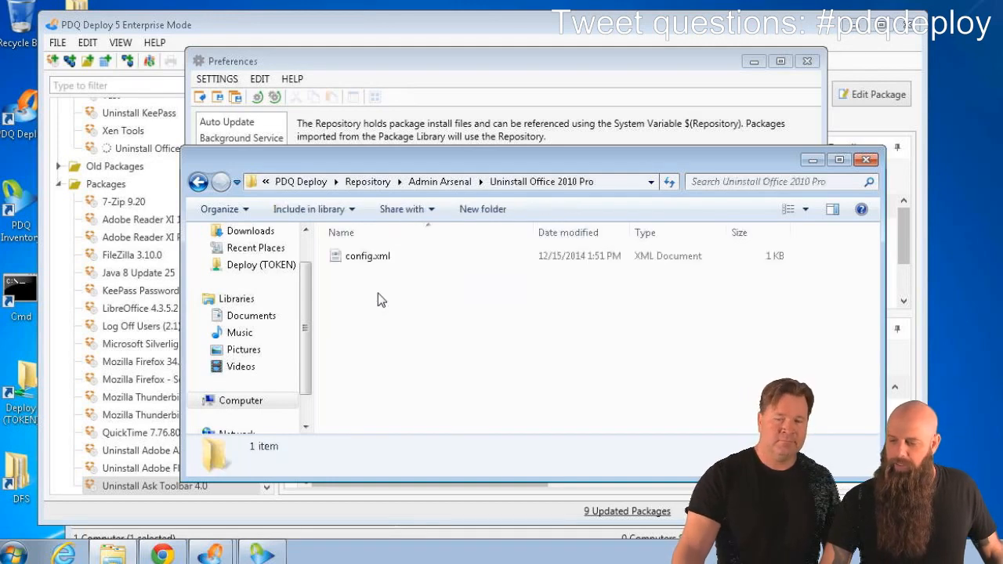
pyautogui.click(461, 183)
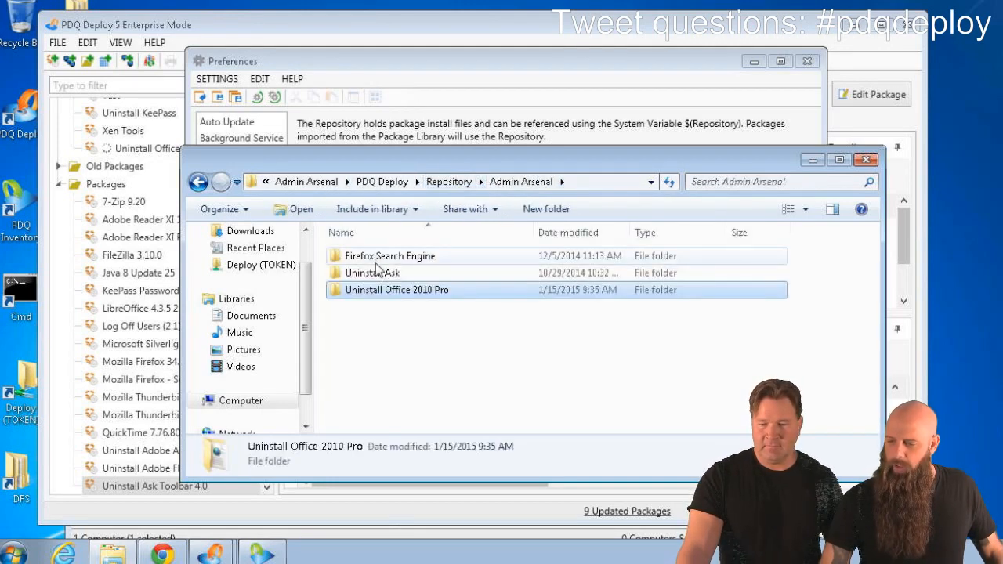
# Open UninstallAsk.bat from the Uninstall Ask folder in Notepad to examine its script, and close the file, the folder and the preferences.
pyautogui.doubleClick(378, 271)
pyautogui.rightClick(378, 255)
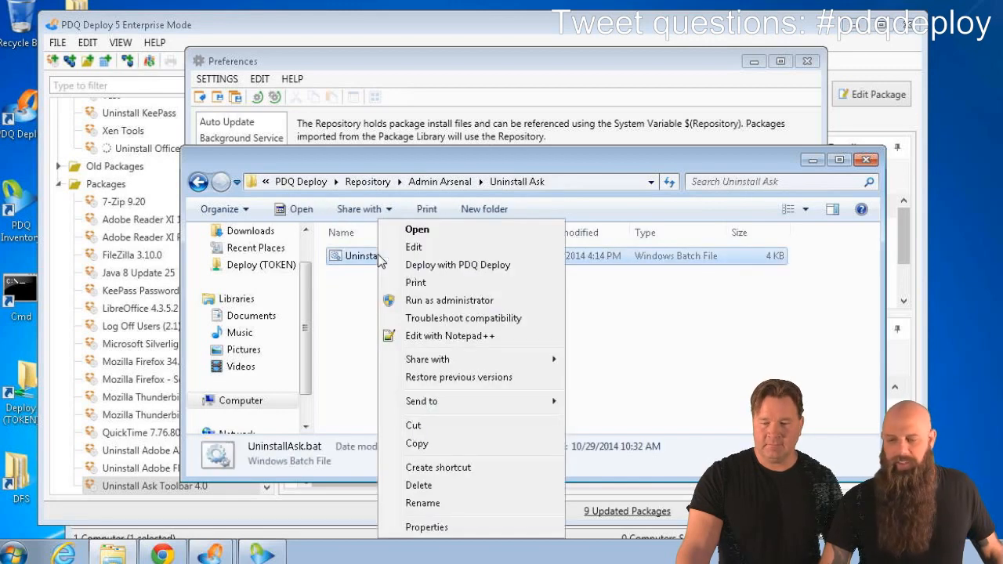
pyautogui.click(427, 248)
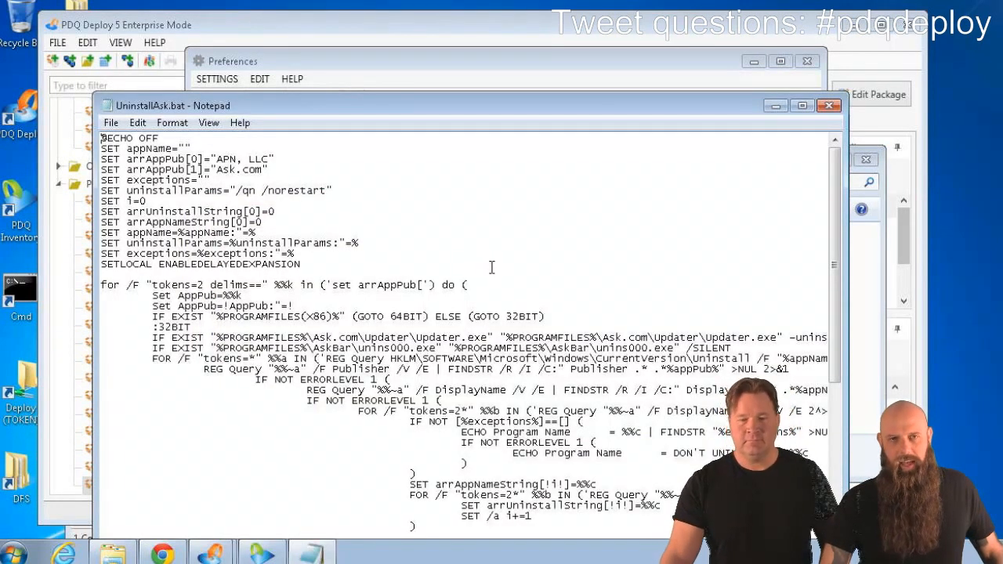
pyautogui.click(831, 108)
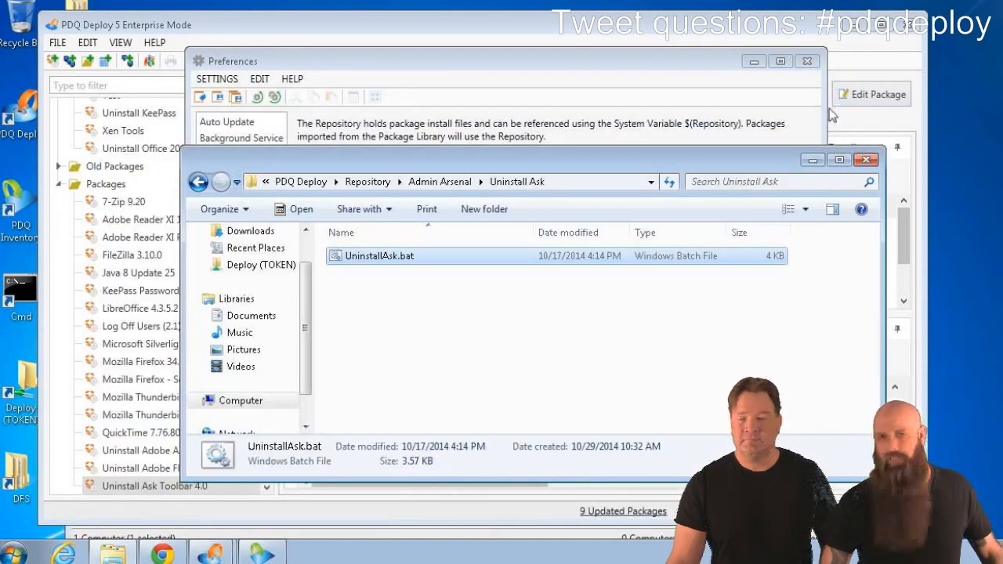
pyautogui.click(867, 160)
pyautogui.click(805, 60)
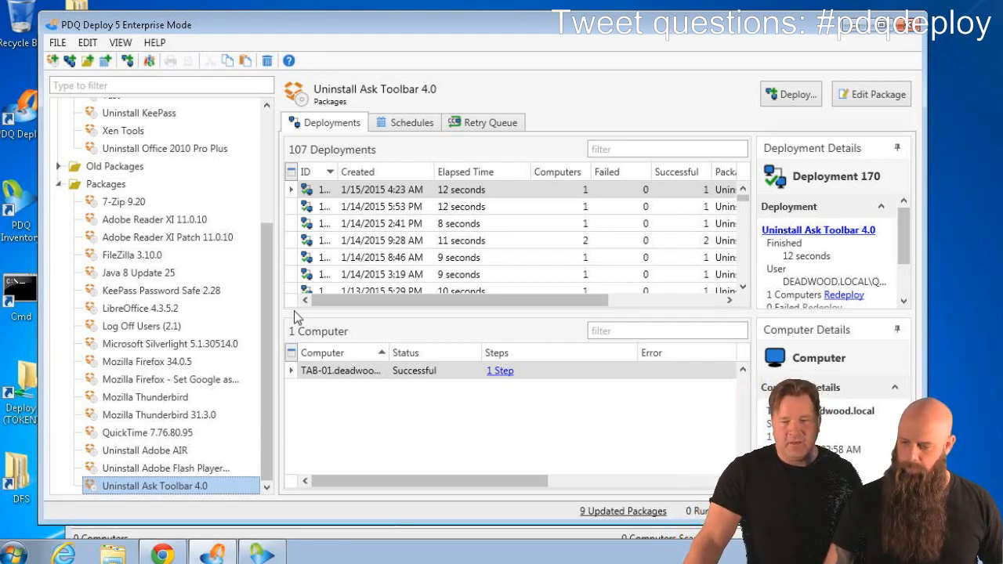
# Open the Uninstall KeePass package and retitle its 64-bit step as "Uninstall KeePass (on a 64-bit computer)".
pyautogui.doubleClick(166, 114)
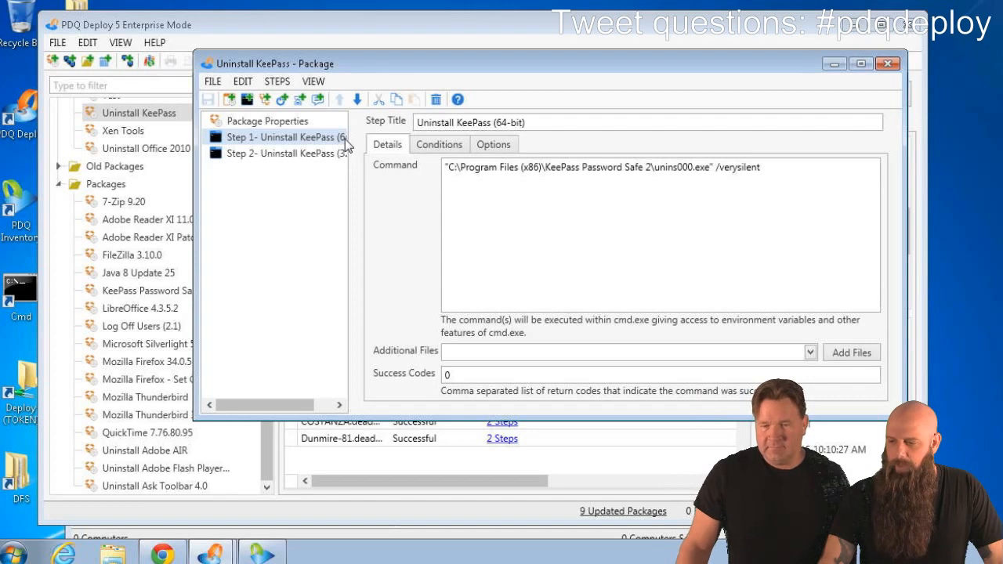
pyautogui.moveTo(348, 136); pyautogui.dragTo(388, 137)
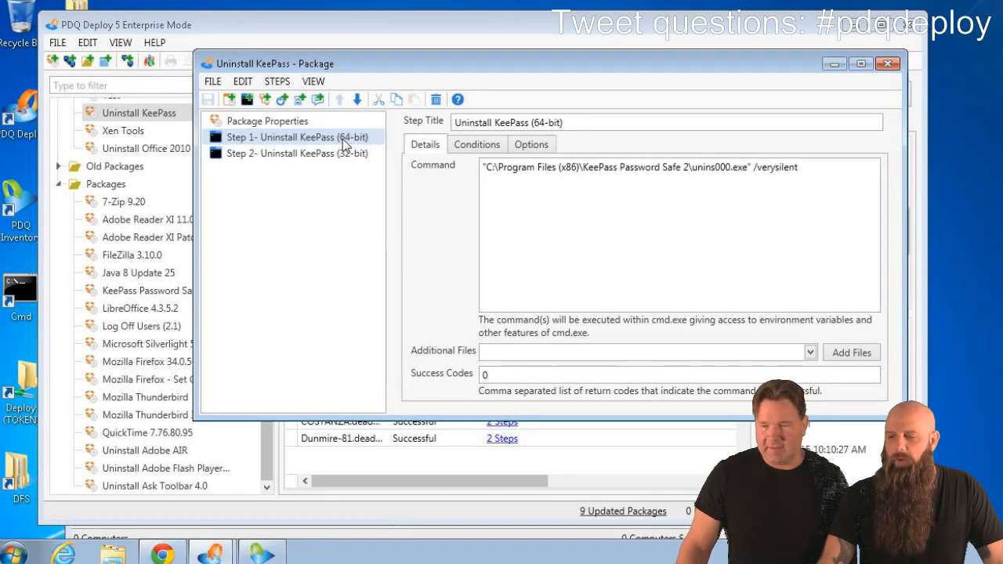
pyautogui.click(539, 123)
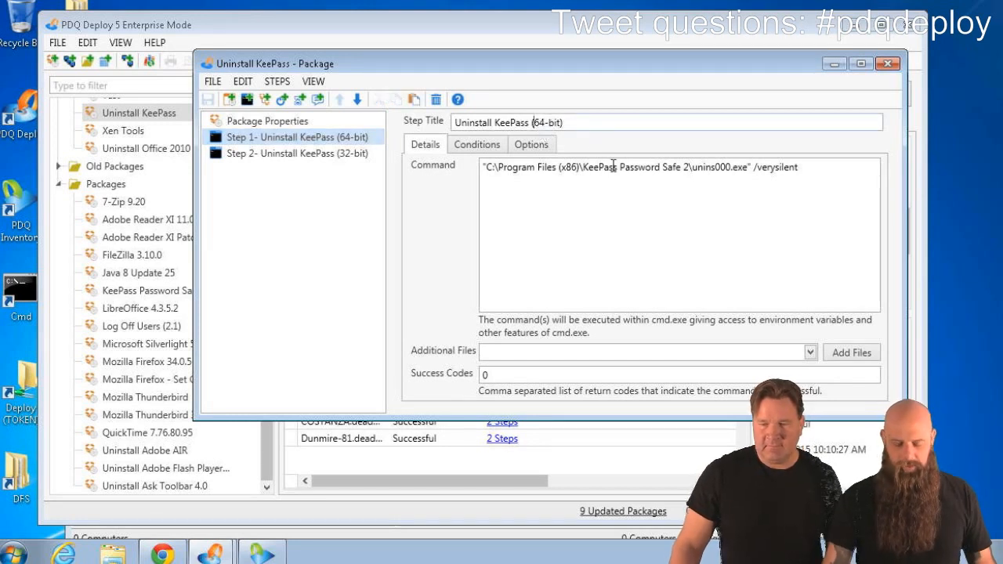
pyautogui.write('on a')
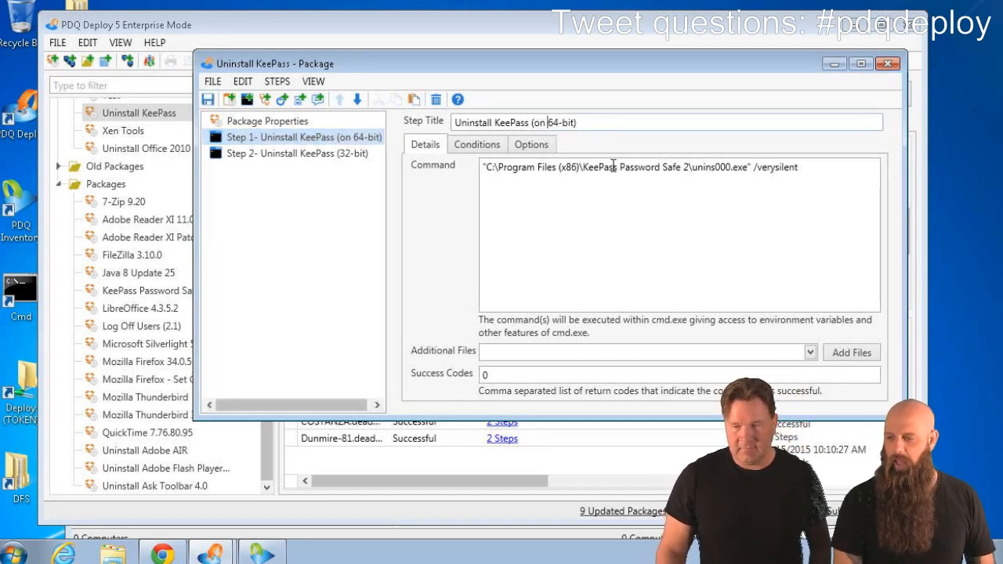
pyautogui.click(583, 122)
pyautogui.write('computer')
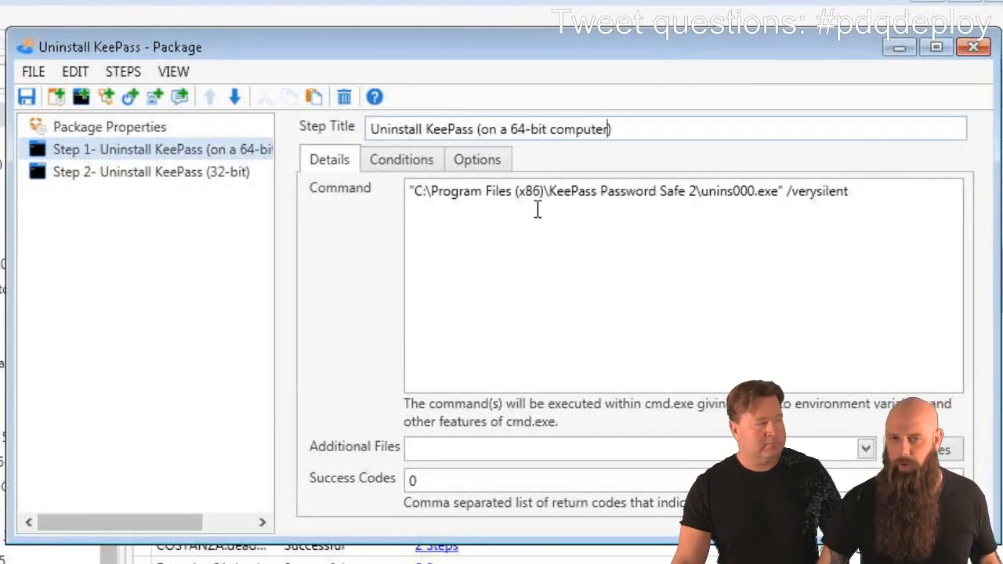
# Examine the 64-bit step's conditions and the command of the 32-bit step, and close the Uninstall KeePass package without saving.
pyautogui.click(410, 161)
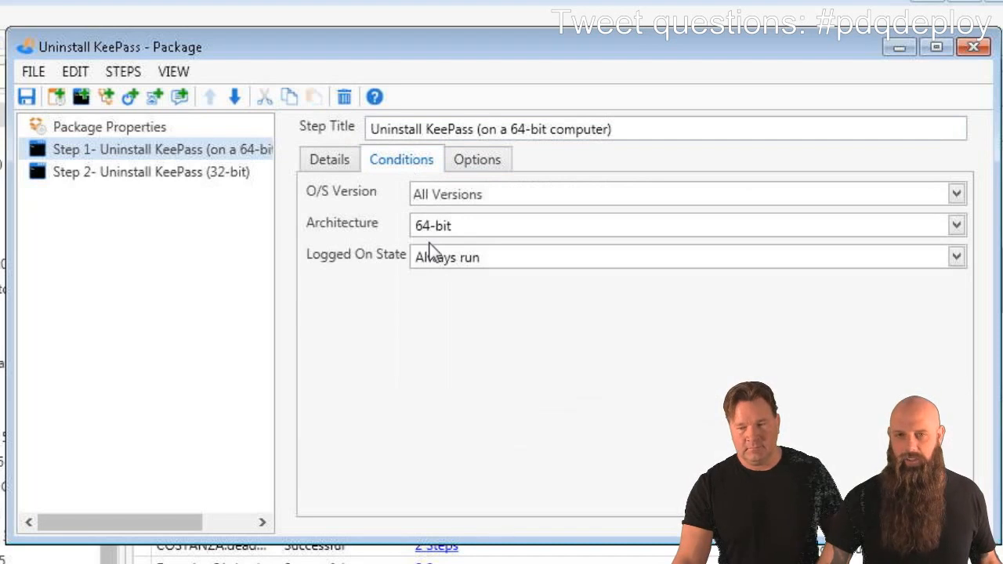
pyautogui.click(335, 167)
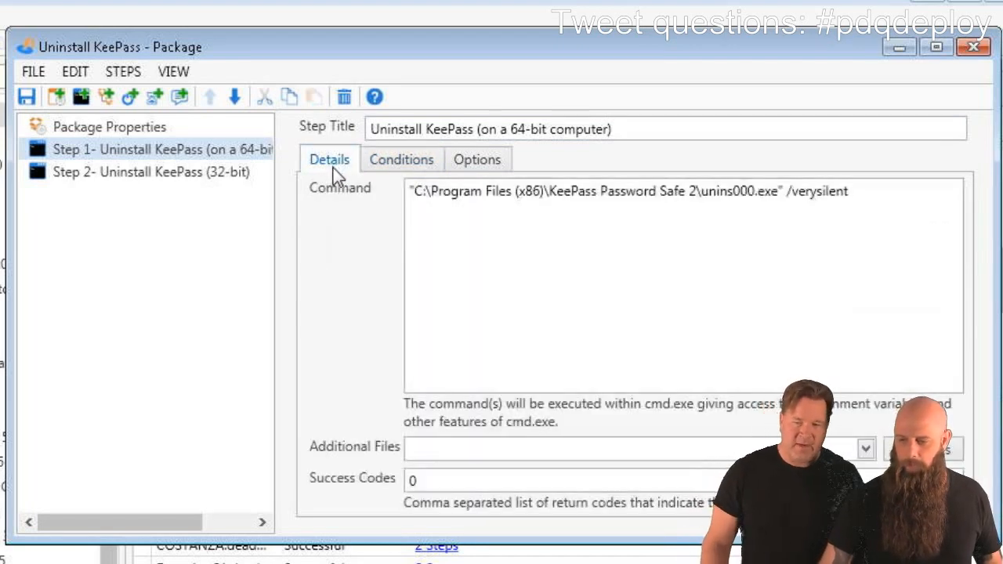
pyautogui.click(209, 174)
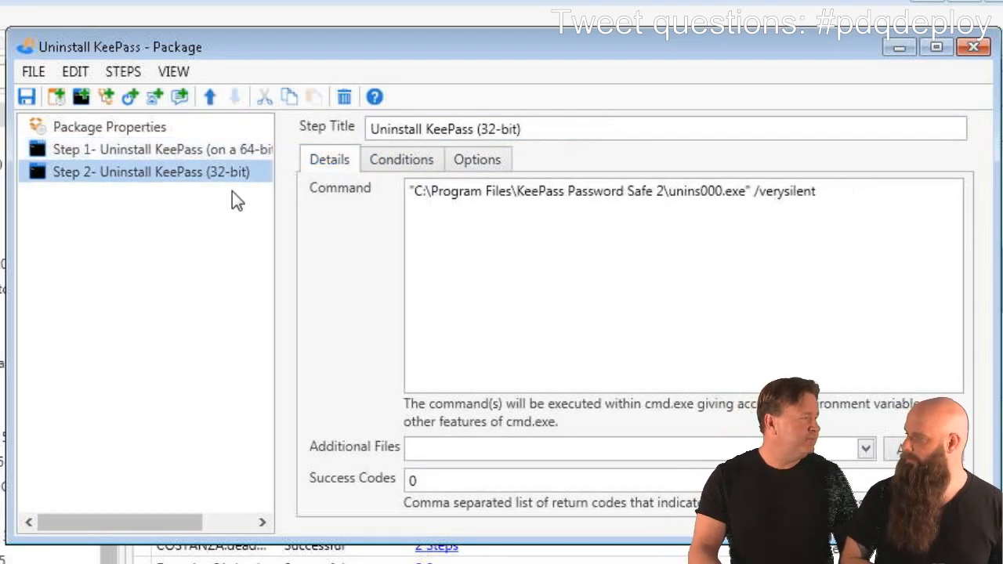
pyautogui.click(971, 49)
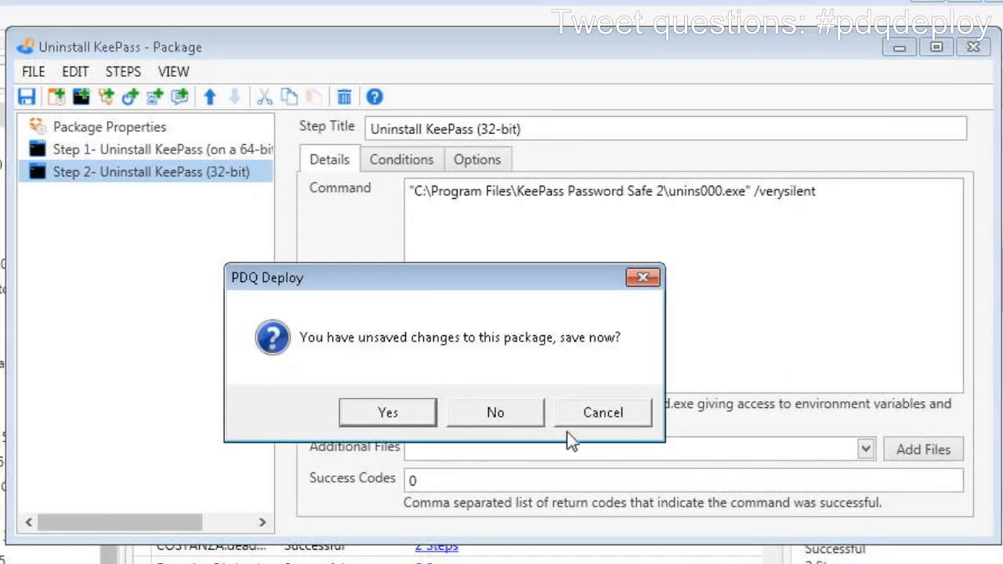
pyautogui.click(517, 413)
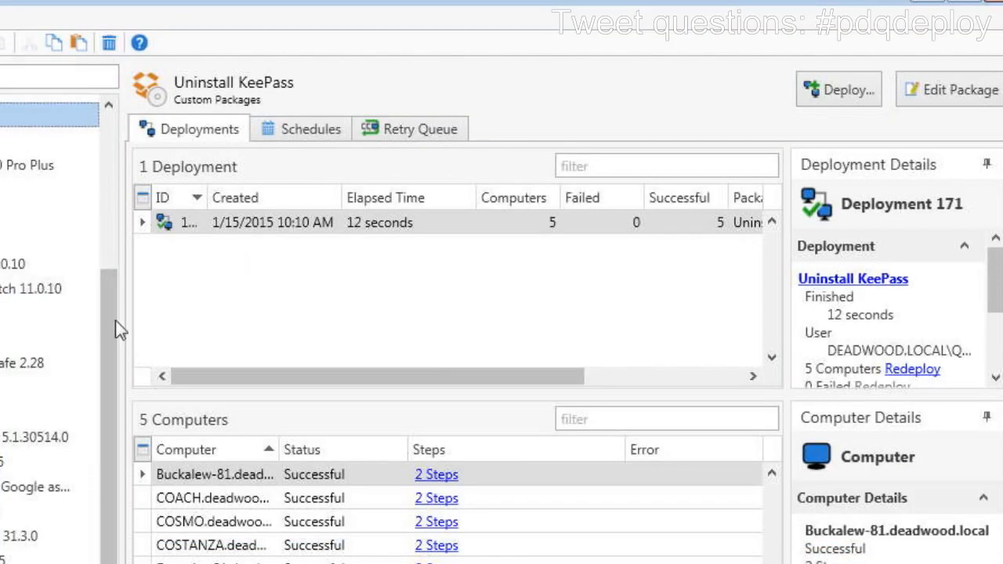
# Switch to PDQ Inventory, look through the All Computers list, and display the members of the KeePass collection.
pyautogui.scroll(4, 110, 250)
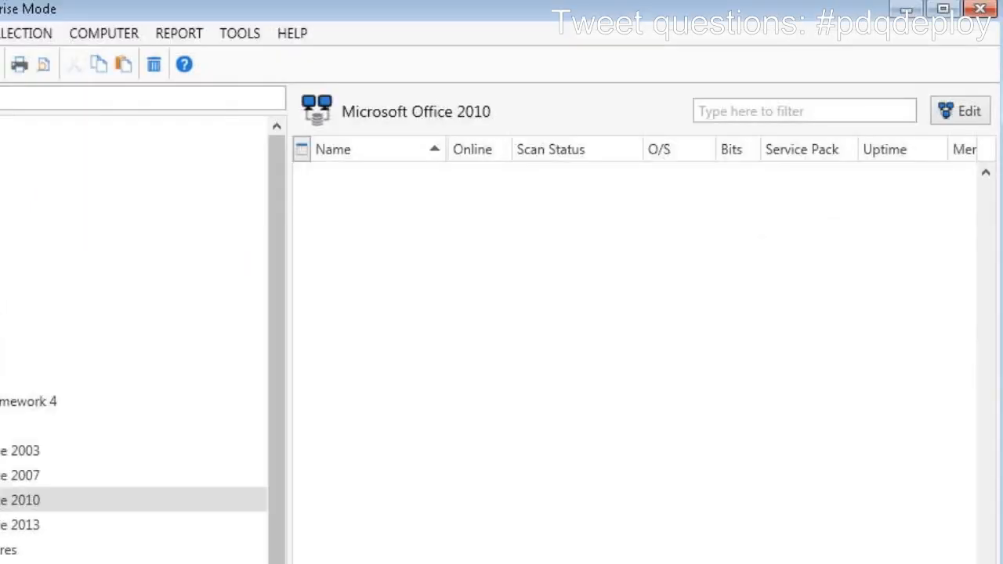
pyautogui.click(8, 127)
pyautogui.scroll(-6, 423, 438)
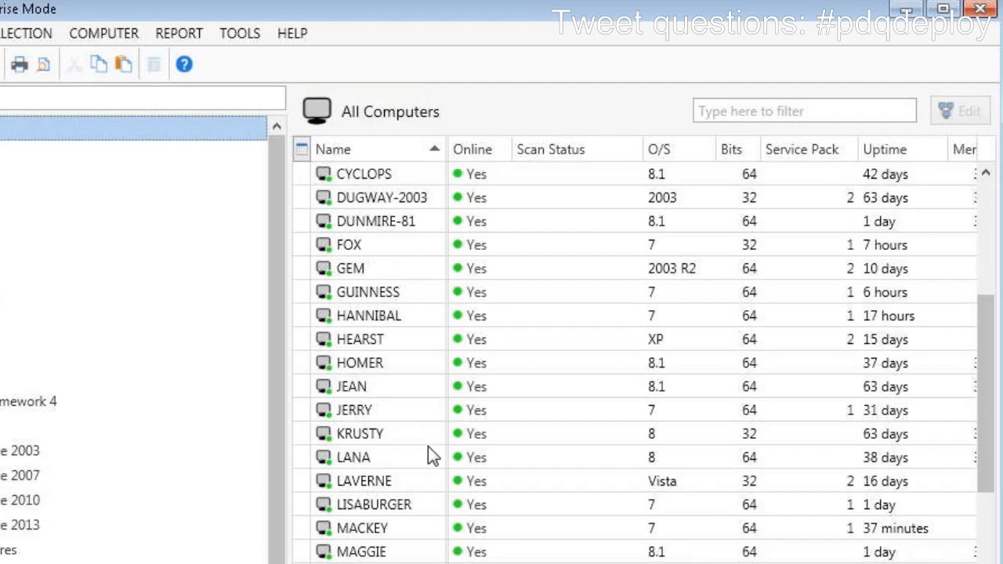
pyautogui.scroll(-1, 433, 462)
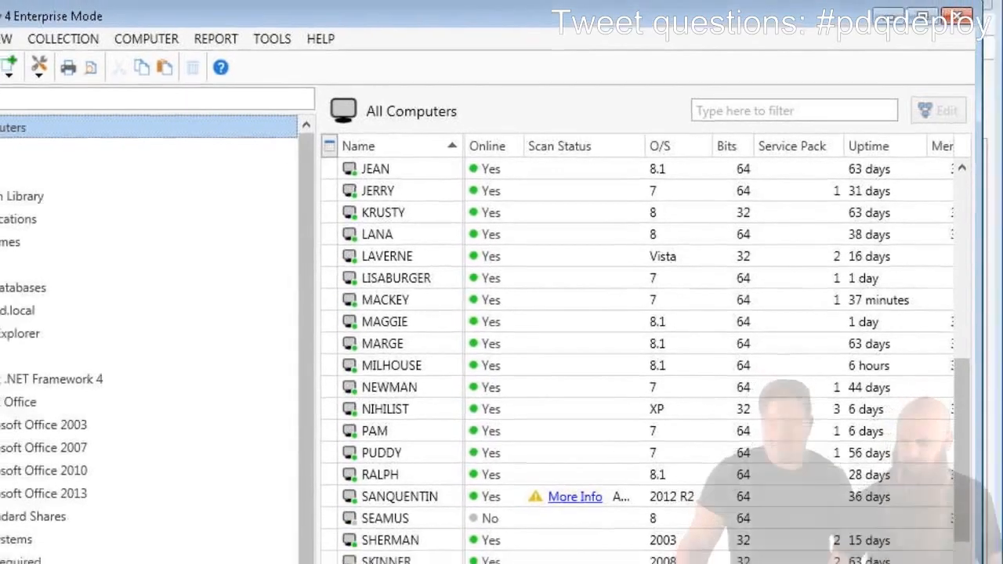
pyautogui.click(93, 165)
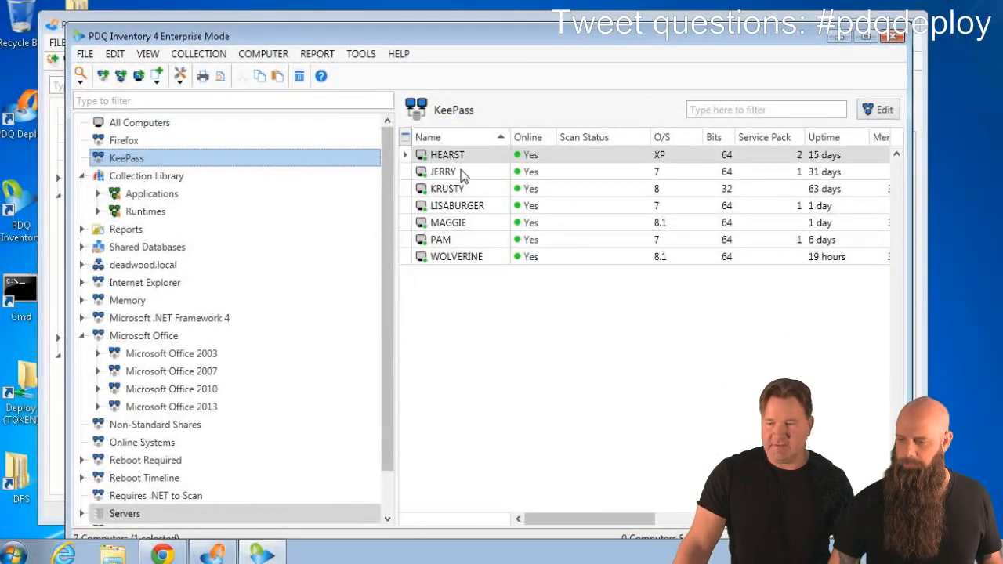
# Open the computer JERRY, browse Program Files (x86) through its C$ share, and close the folder and the computer's details.
pyautogui.doubleClick(461, 173)
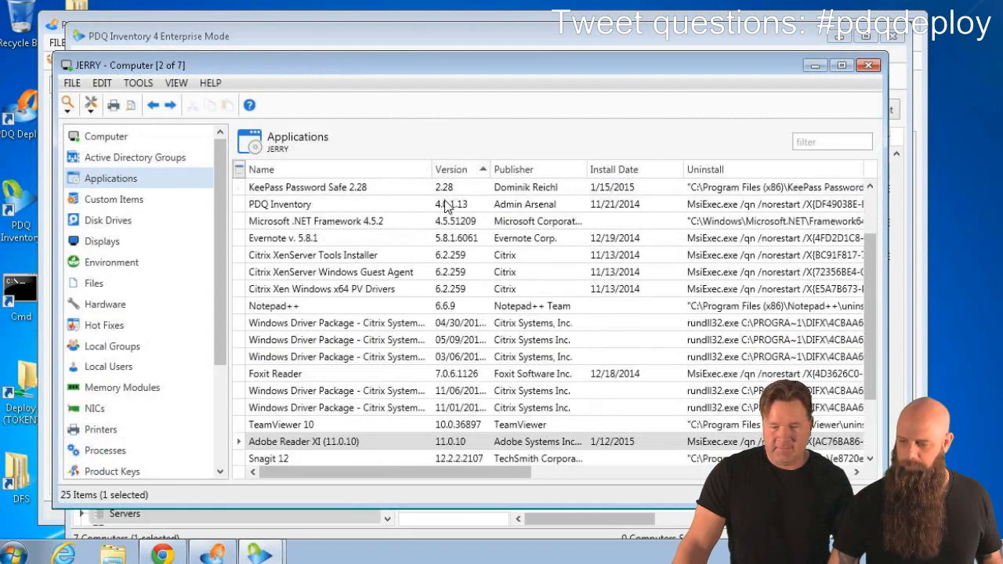
pyautogui.scroll(-3, 219, 407)
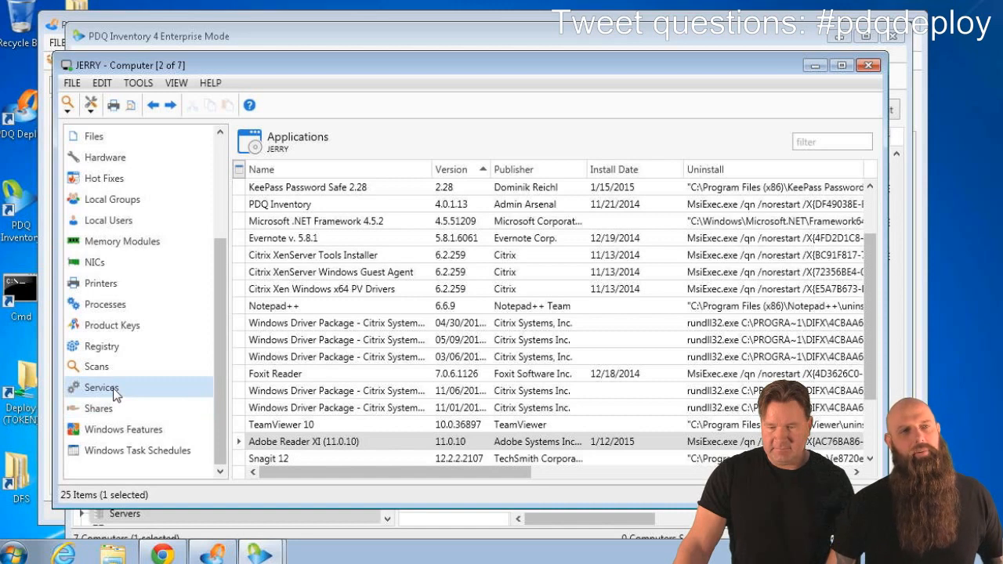
pyautogui.click(115, 412)
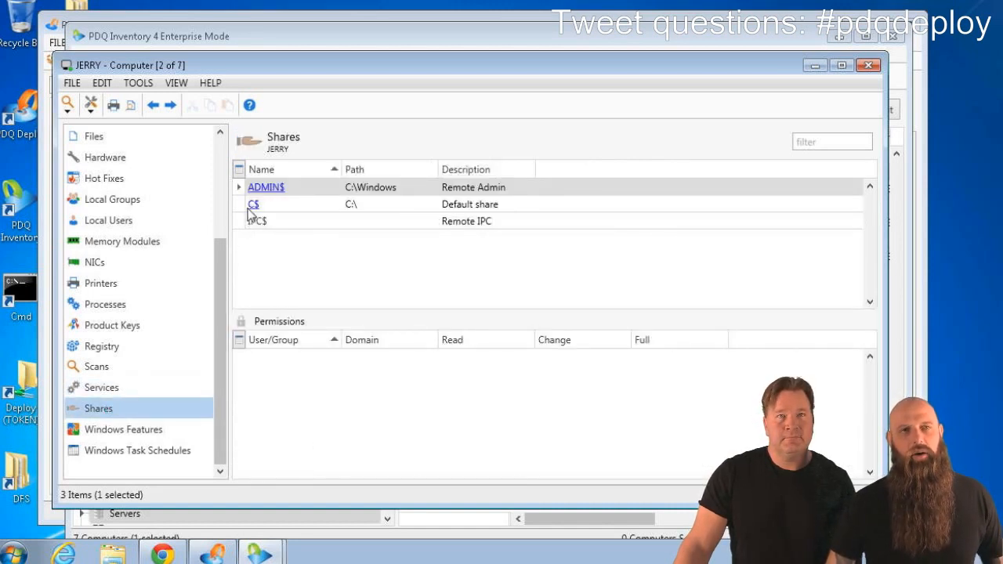
pyautogui.click(255, 207)
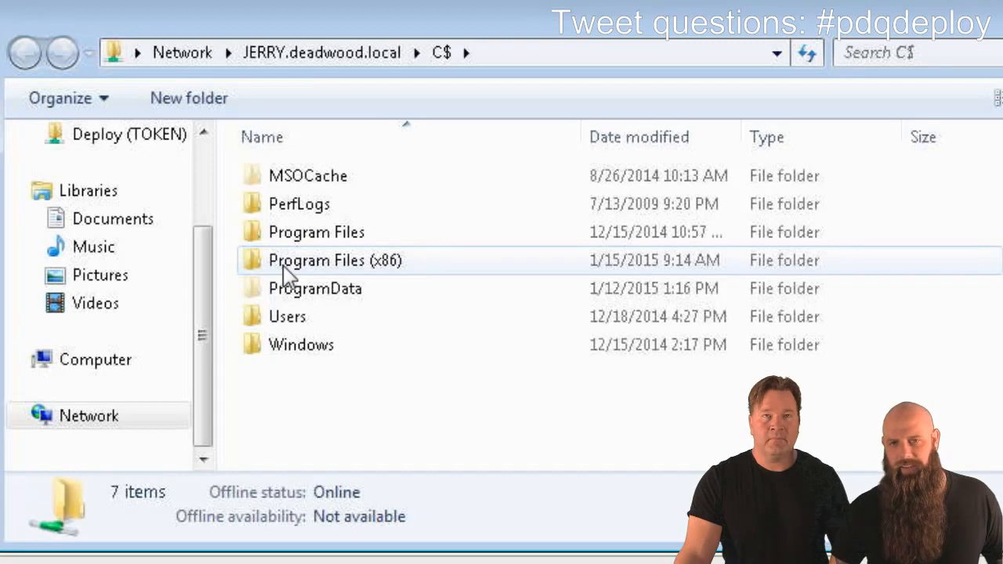
pyautogui.doubleClick(284, 264)
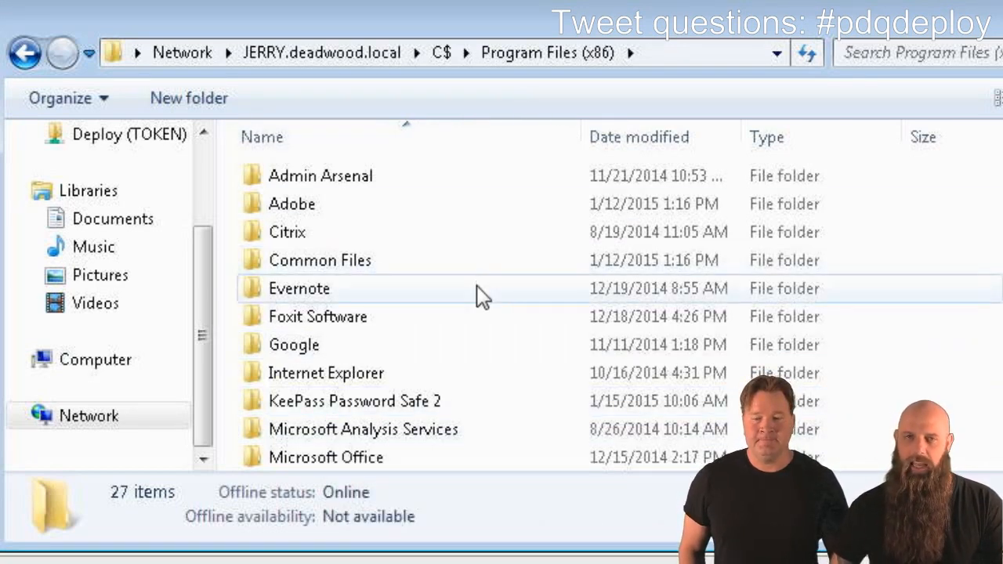
pyautogui.moveTo(474, 278)
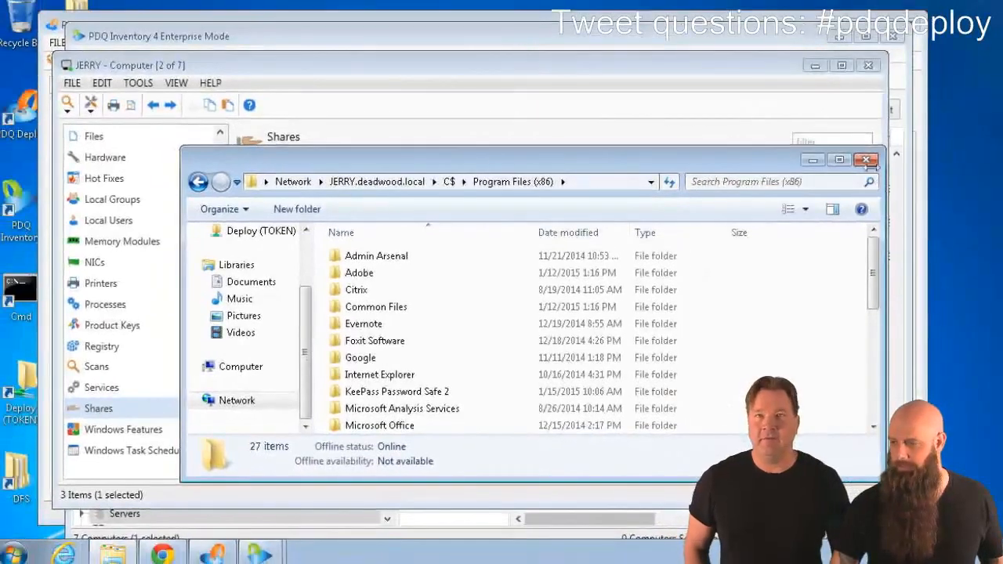
pyautogui.click(982, 97)
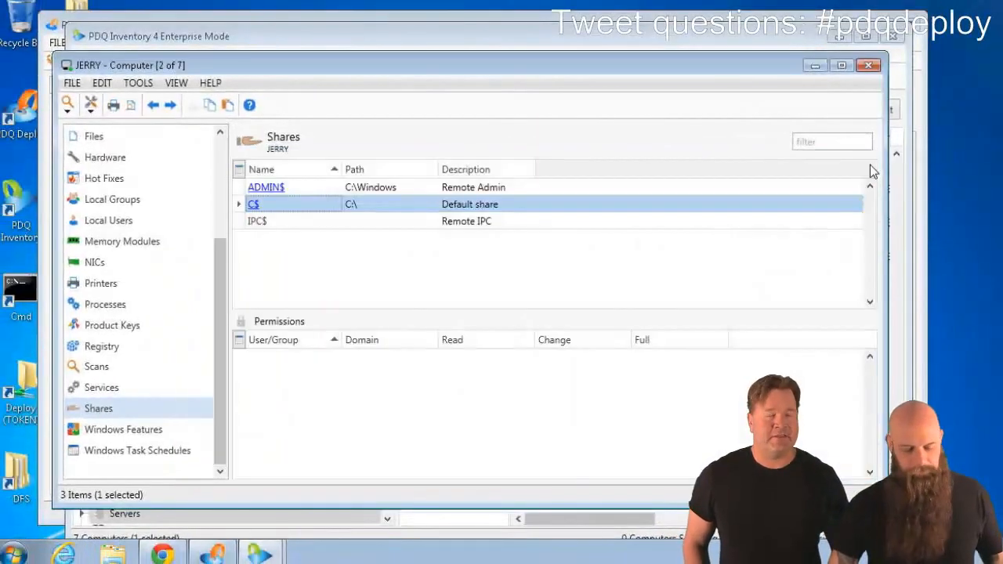
pyautogui.click(868, 66)
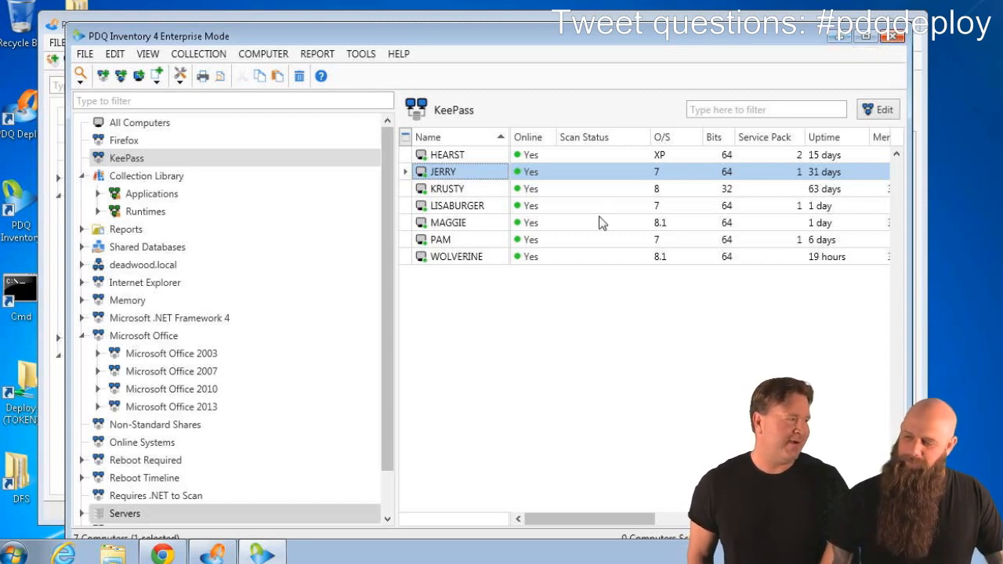
pyautogui.doubleClick(470, 207)
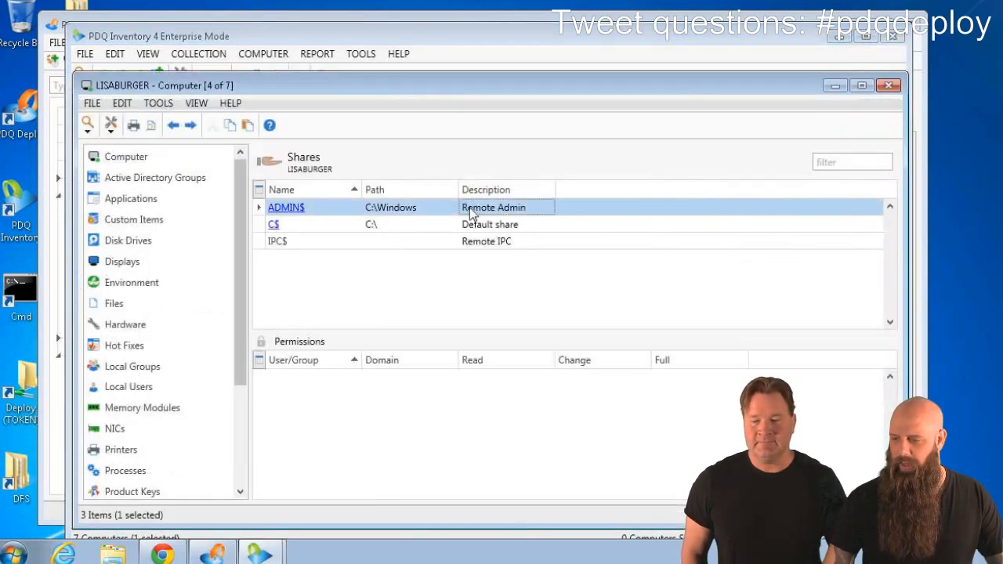
pyautogui.click(152, 198)
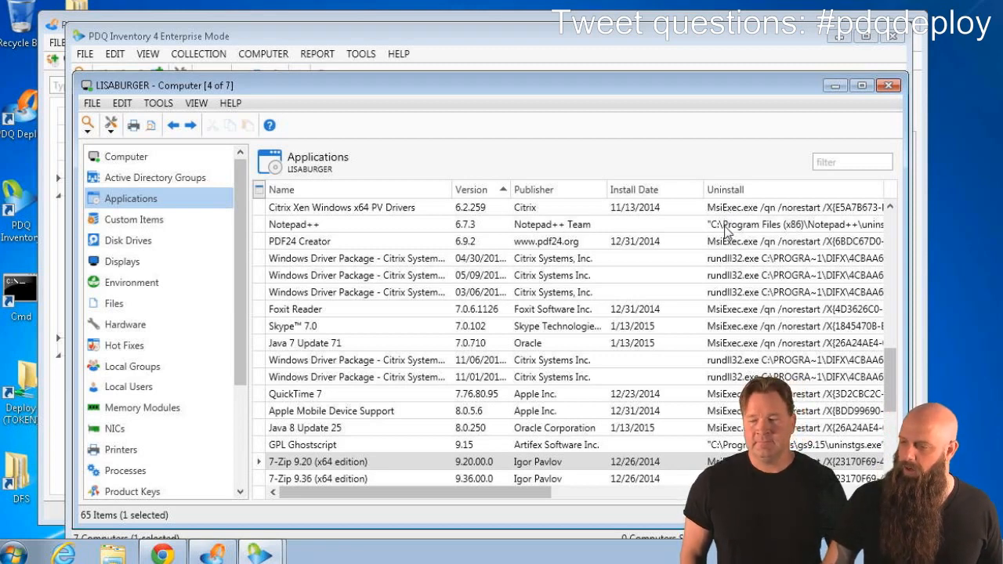
pyautogui.rightClick(725, 228)
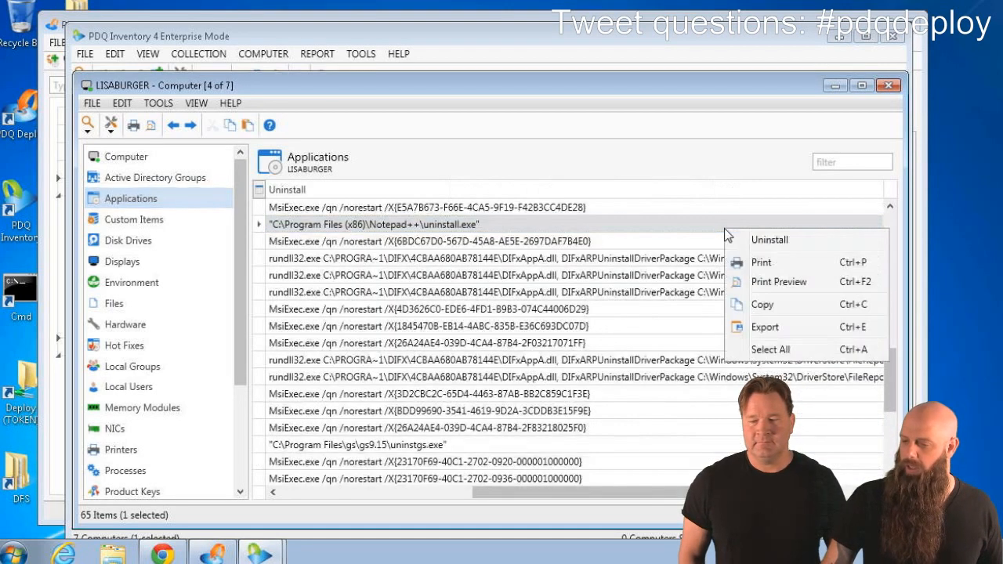
pyautogui.click(748, 241)
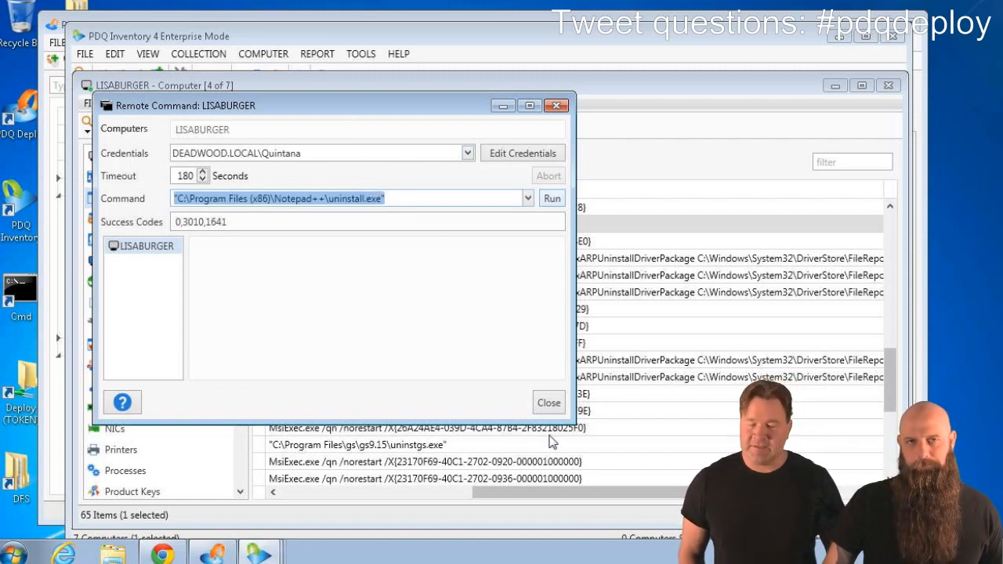
pyautogui.click(551, 404)
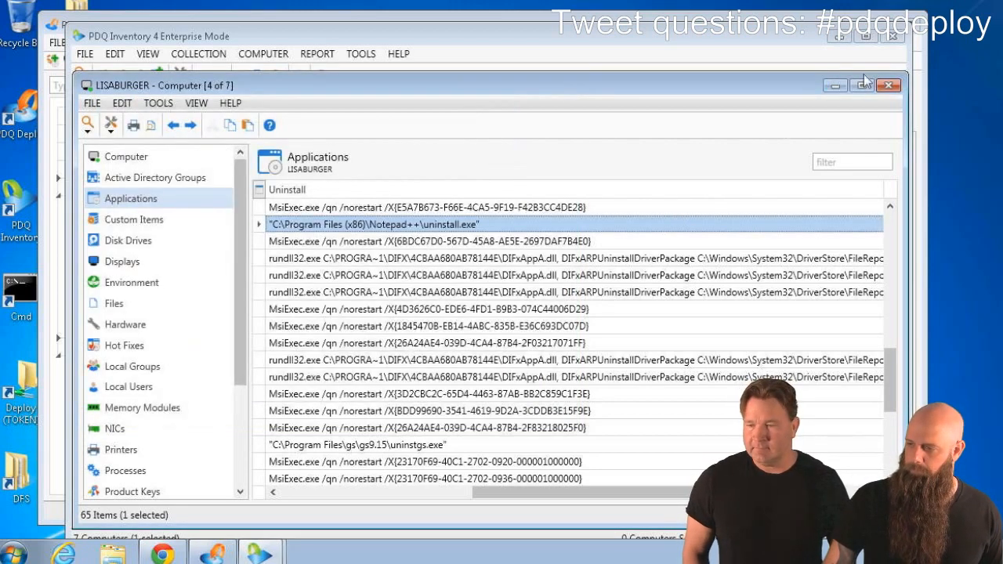
pyautogui.click(887, 86)
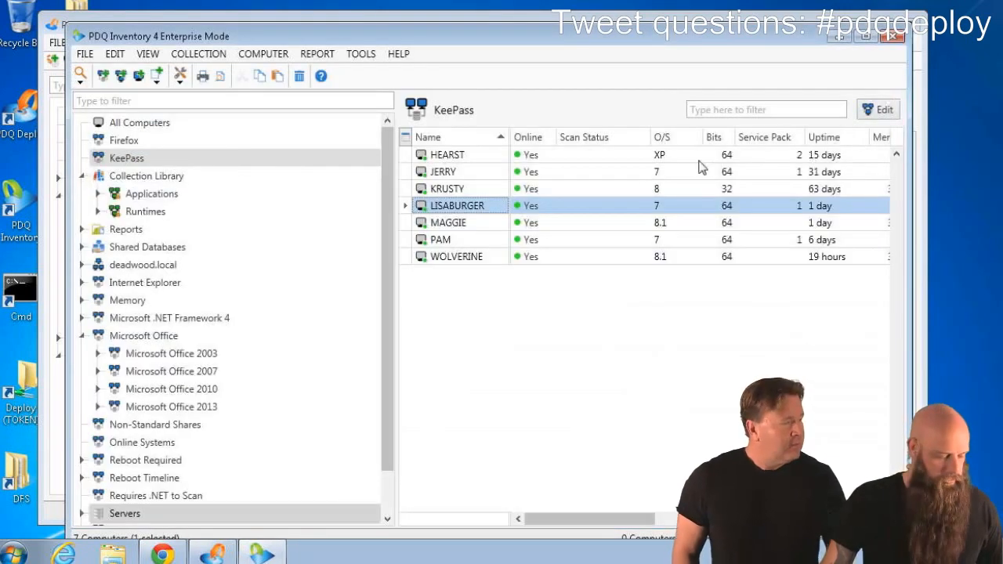